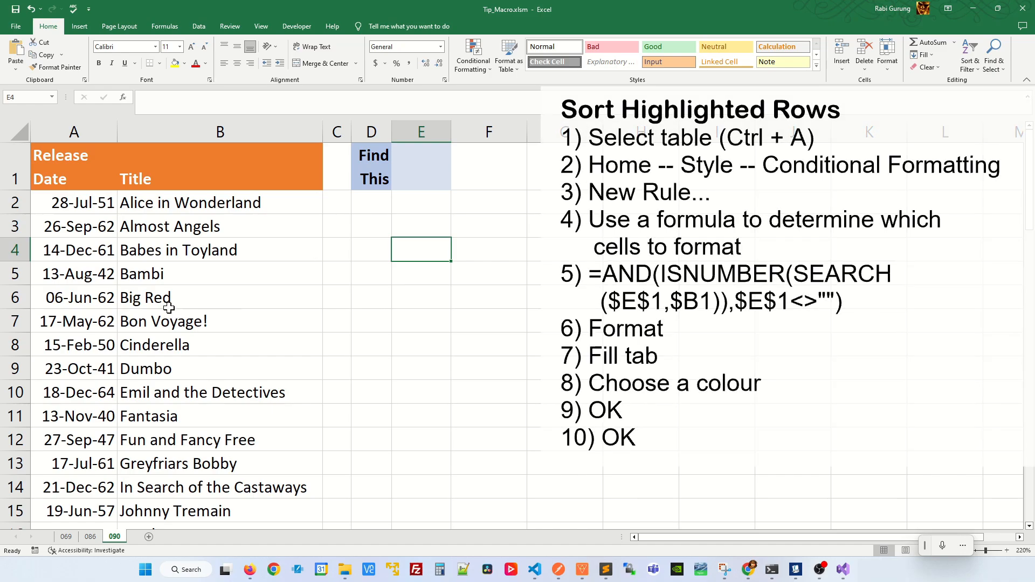
Step: Create a formula-based conditional formatting rule for the whole movie table using =AND(ISNUMBER(SEARCH($E$1,$B1)),$E$1<>"")
click(223, 298)
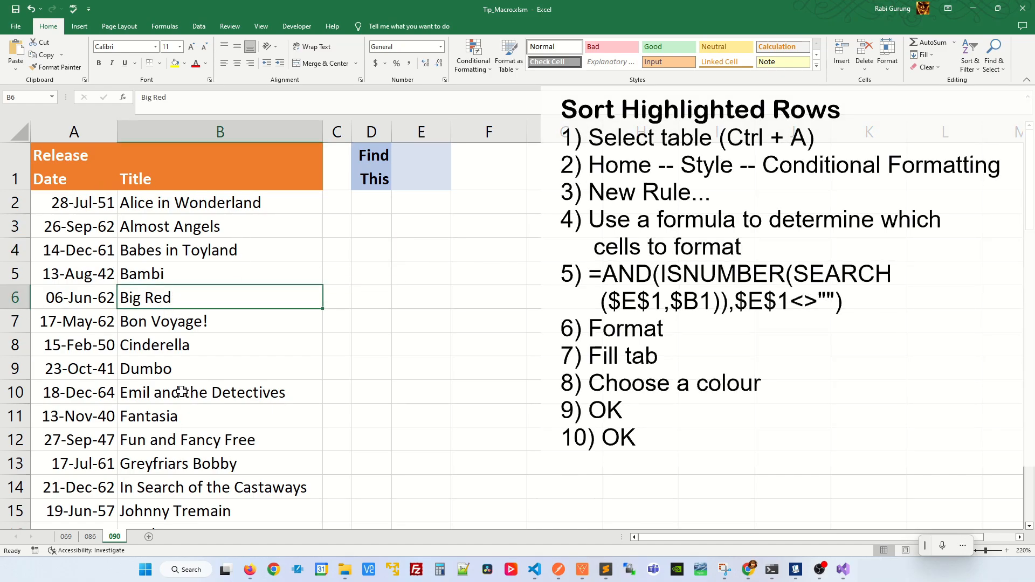
key(ctrl+a)
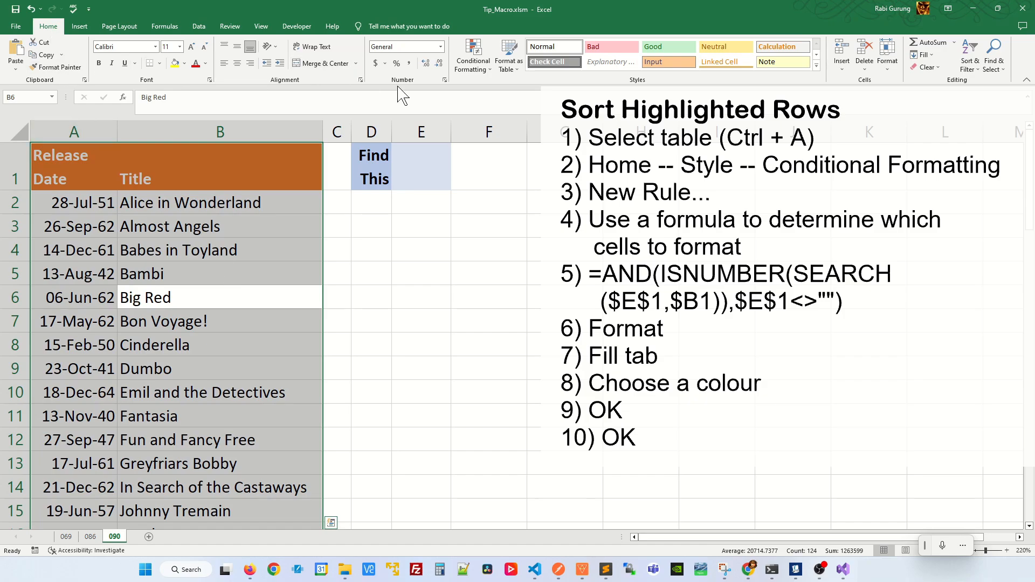
click(486, 74)
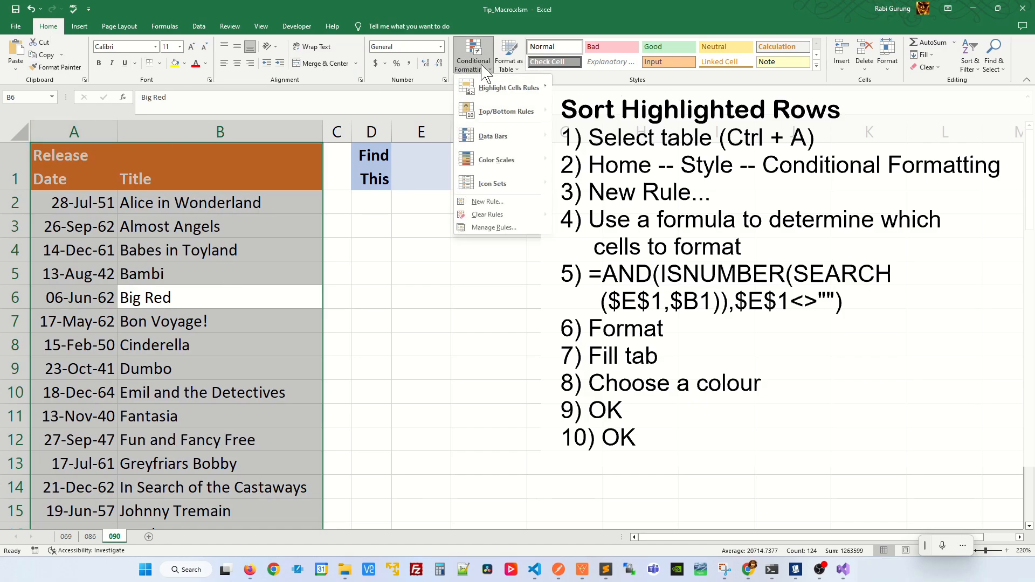
click(504, 201)
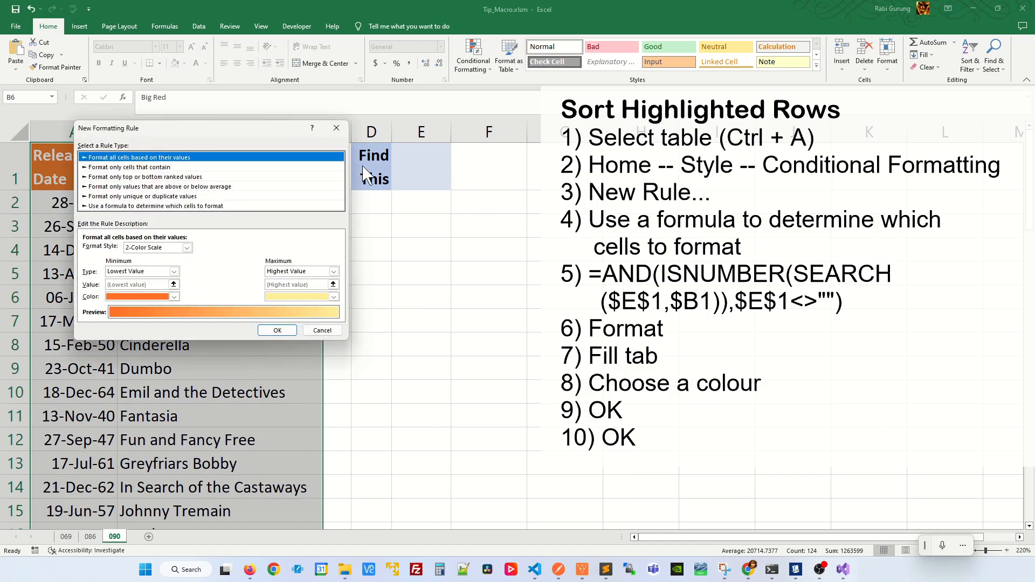
drag(256, 136, 398, 163)
click(233, 233)
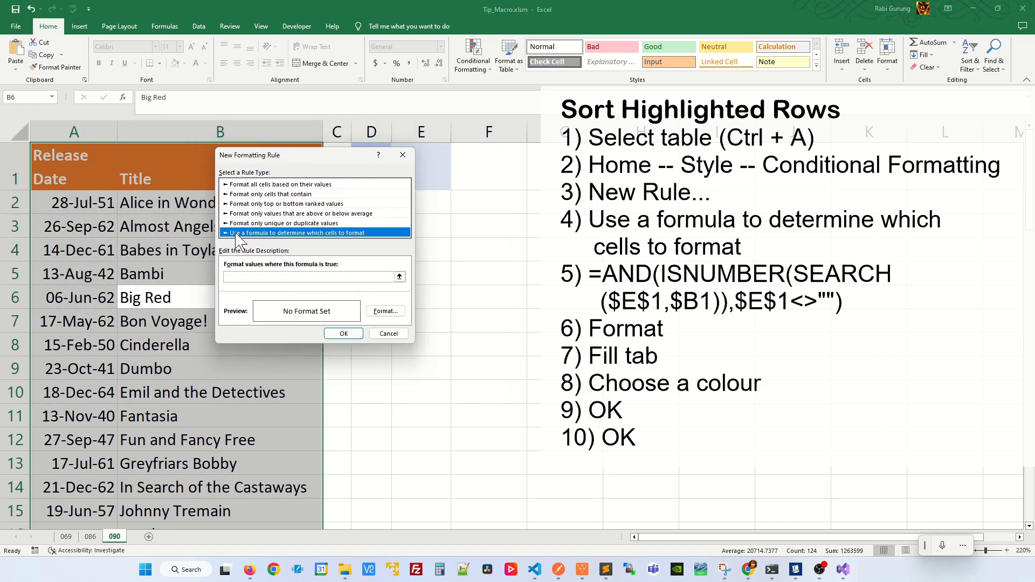
click(305, 277)
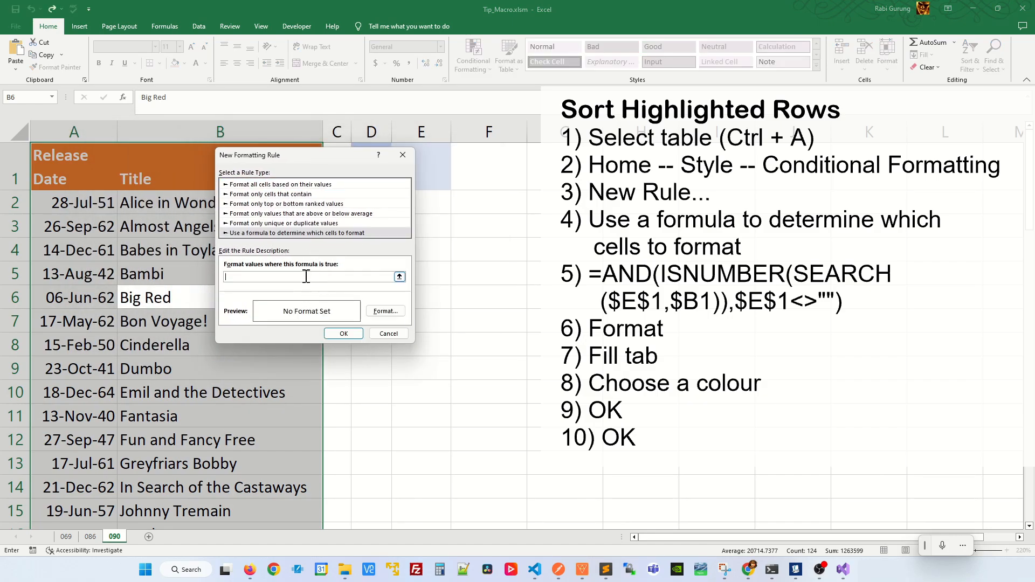
text(=AND(ISNUMBER(SEAR)
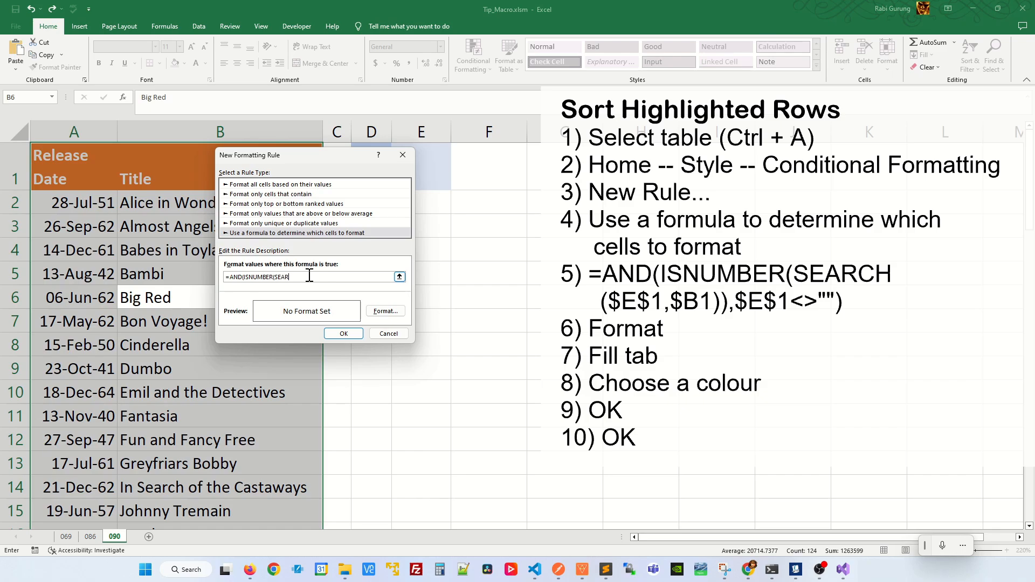
text(1<>""))
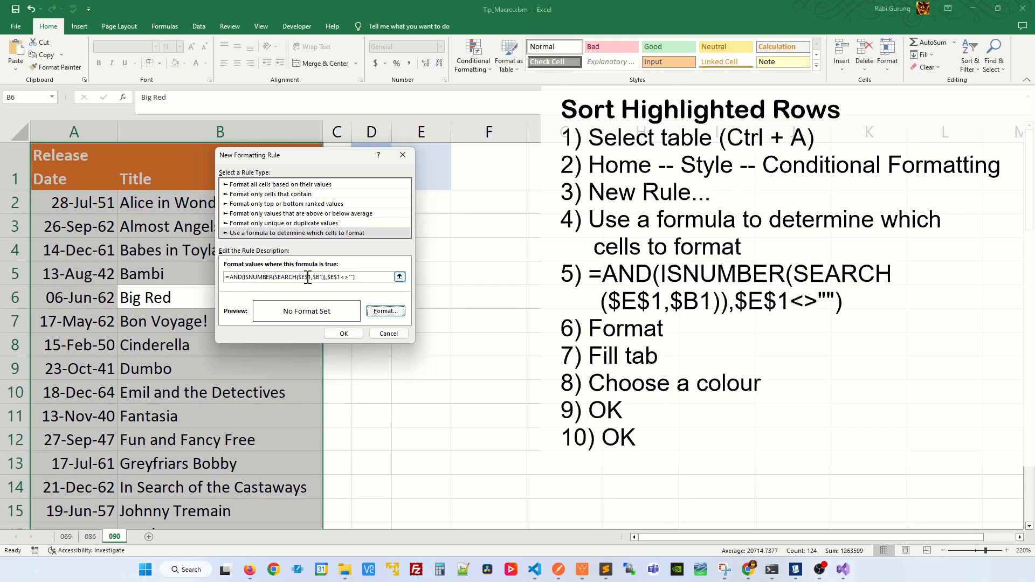
Step: Give the rule a yellow background fill and apply it to the table
click(384, 311)
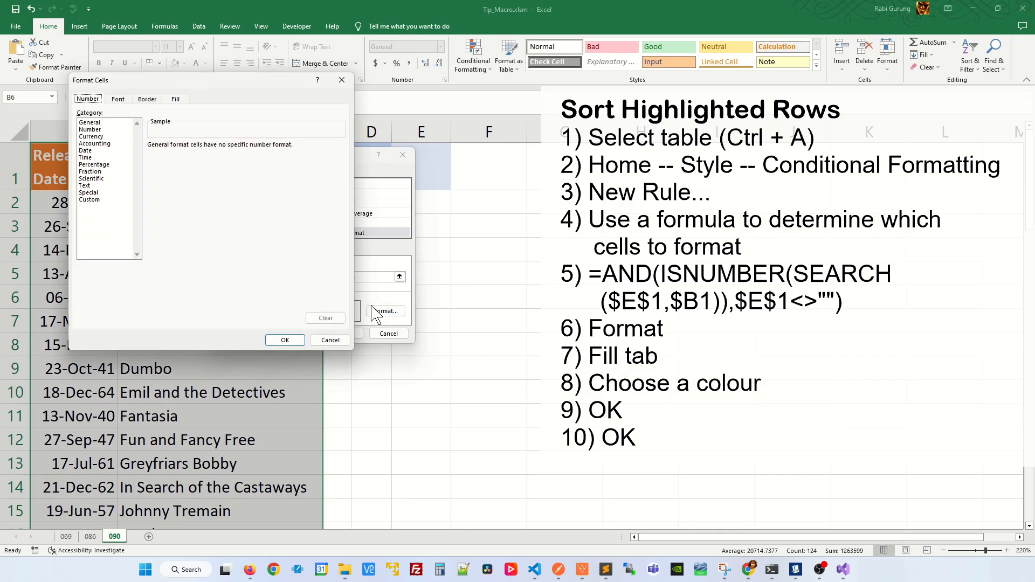
click(175, 100)
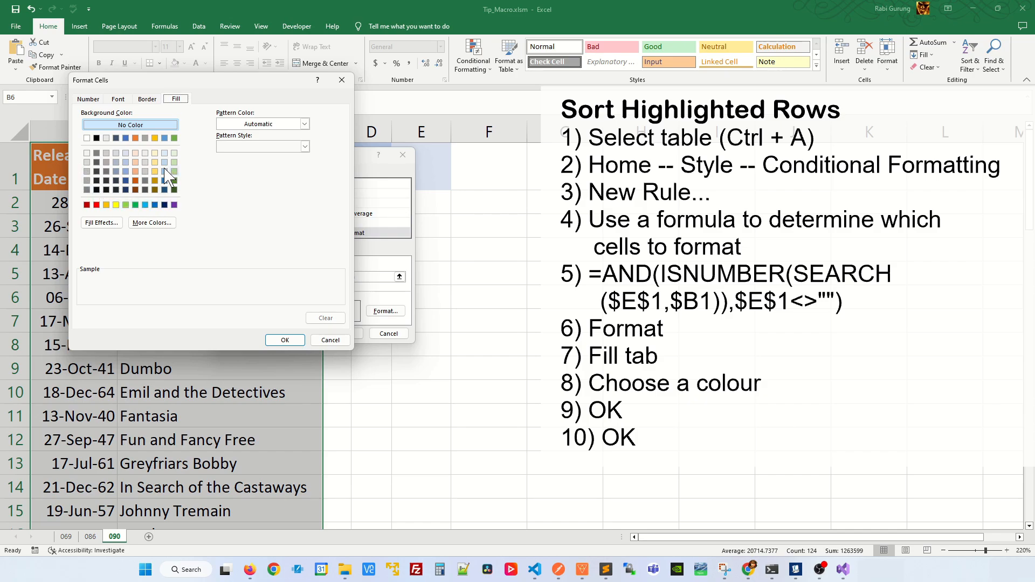
click(117, 205)
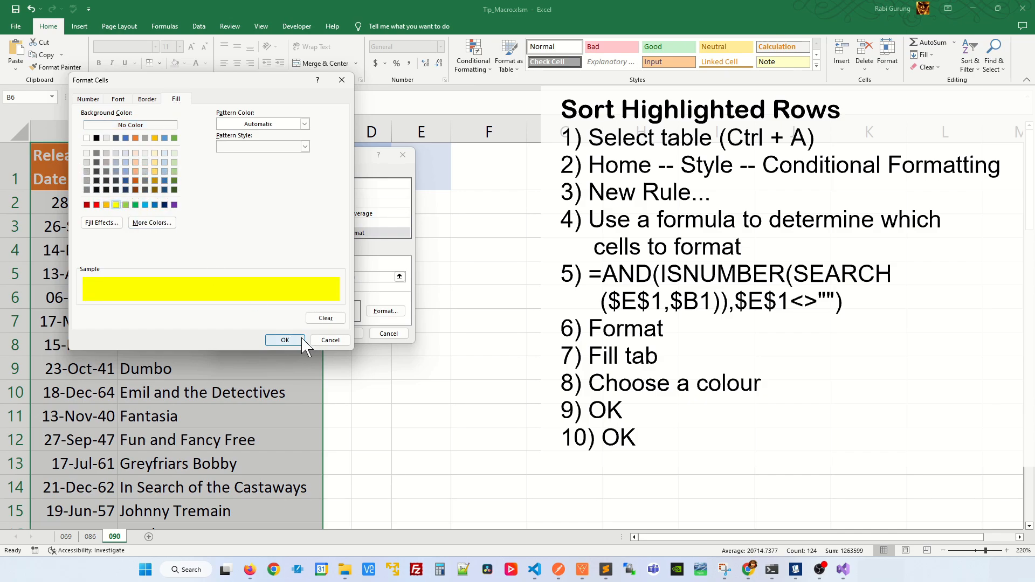
click(286, 341)
click(345, 333)
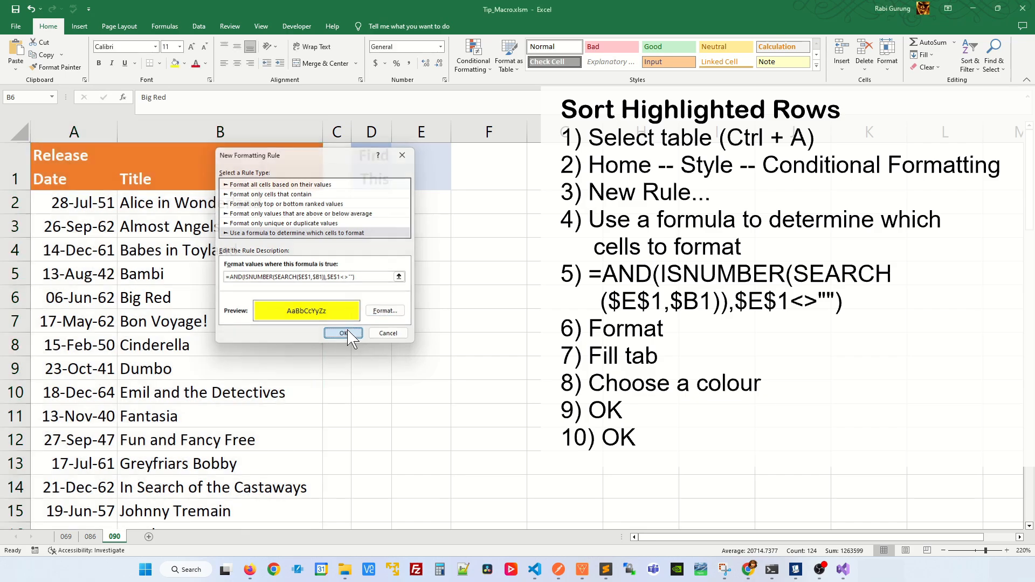
Step: Enter "fo" as the search text in cell E1 and check which titles get highlighted
click(412, 186)
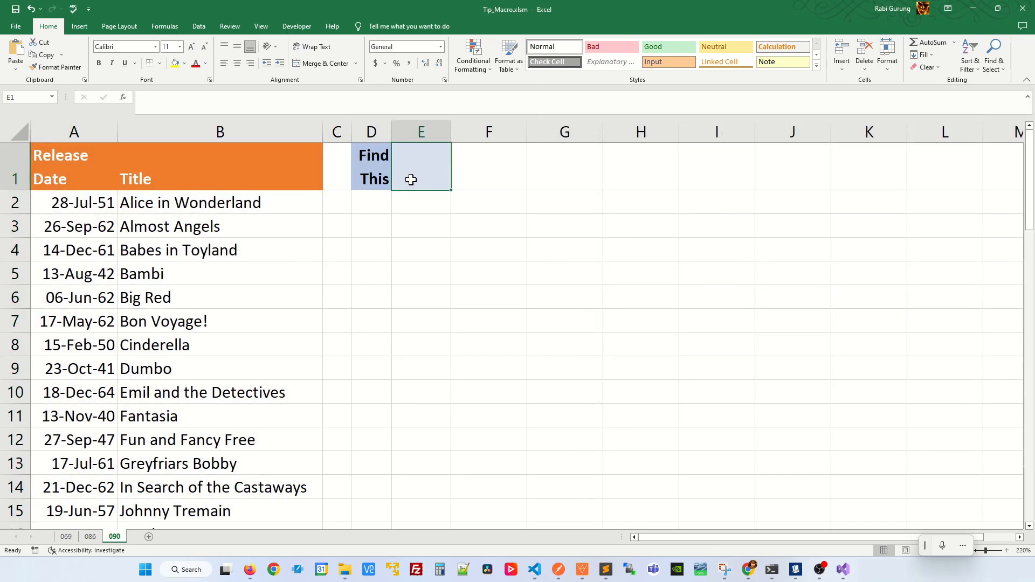
text(fo)
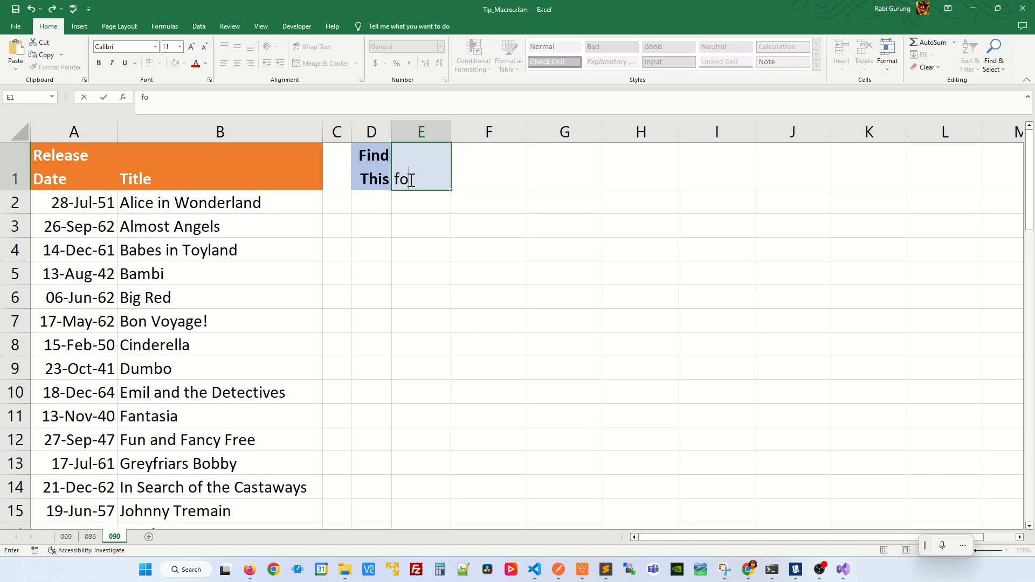
key(Return)
scroll(253, 323, down, 10)
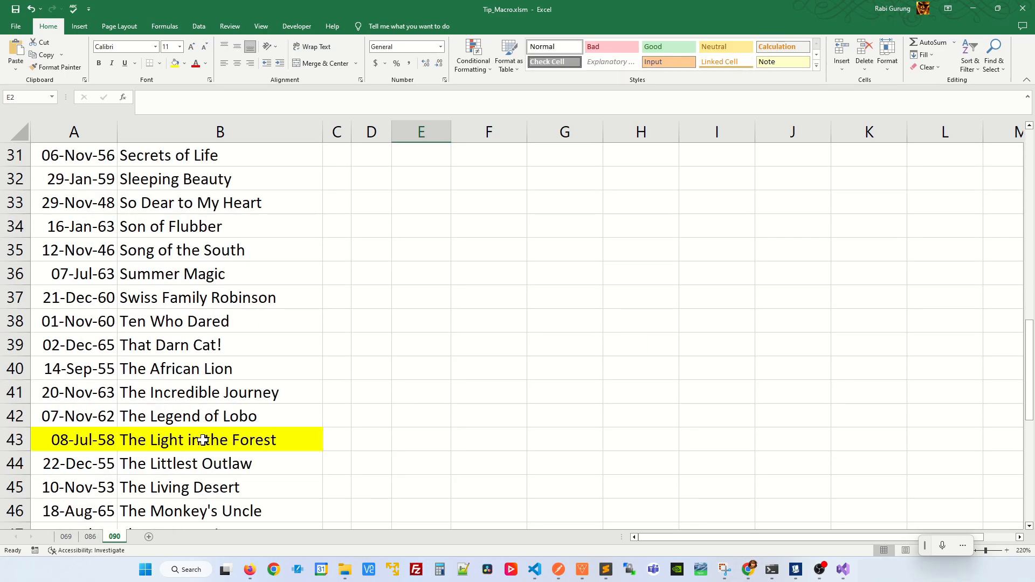
scroll(350, 342, up, 10)
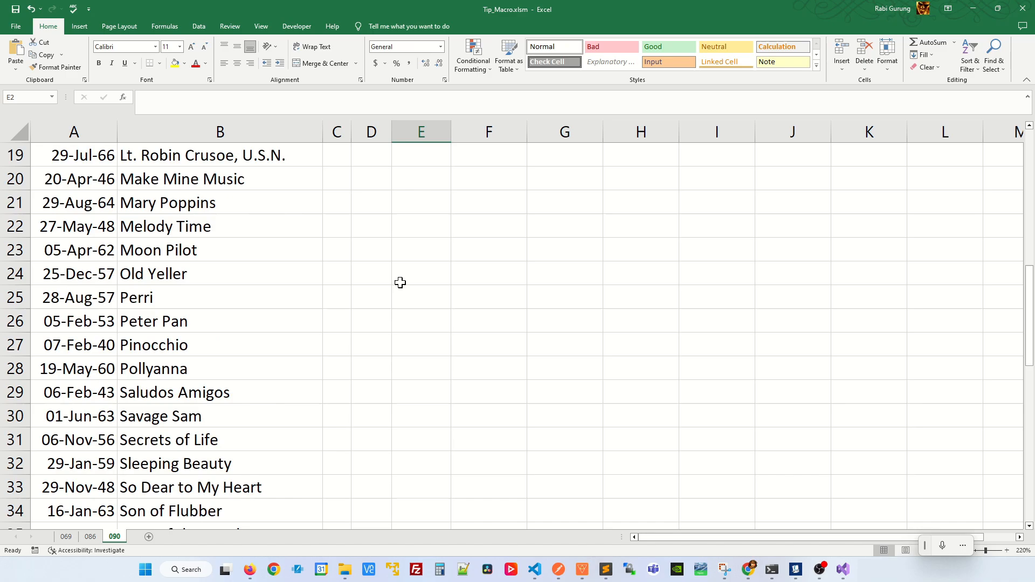
Step: Replace the search text in cell E1 with "the" and review the highlighted titles
click(404, 185)
text(the)
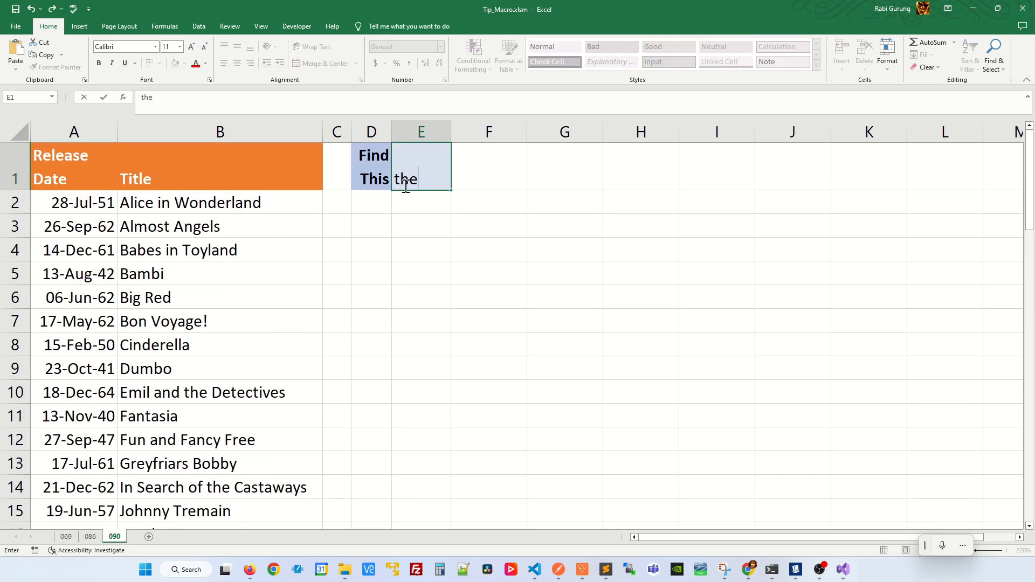
key(Return)
scroll(131, 305, down, 1)
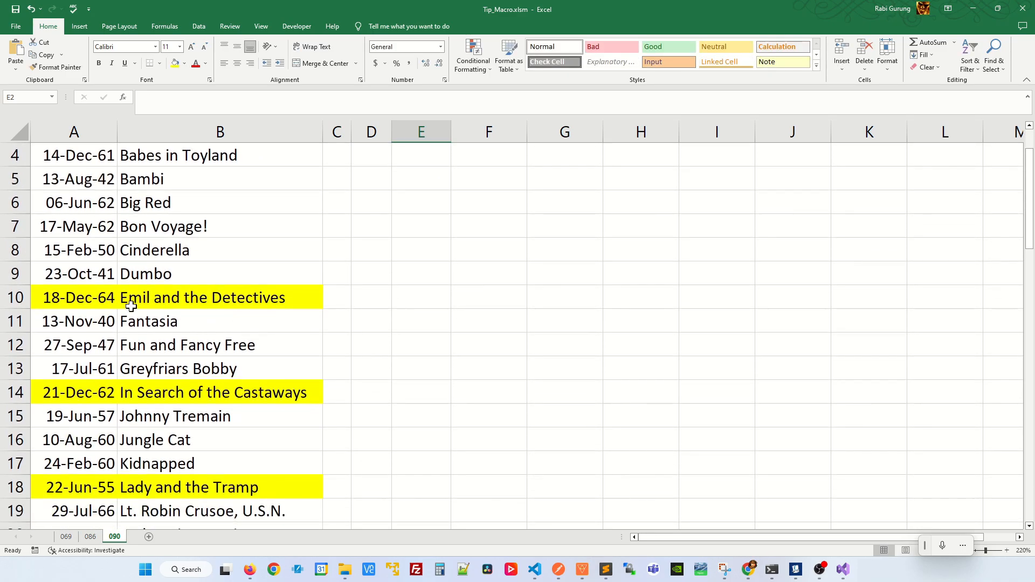
scroll(307, 454, up, 1)
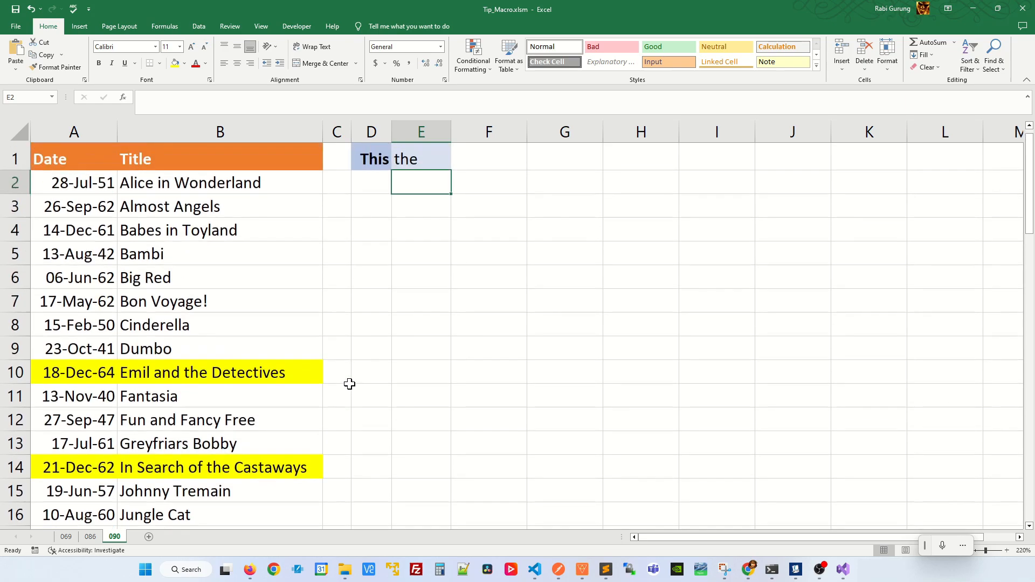
key(Up)
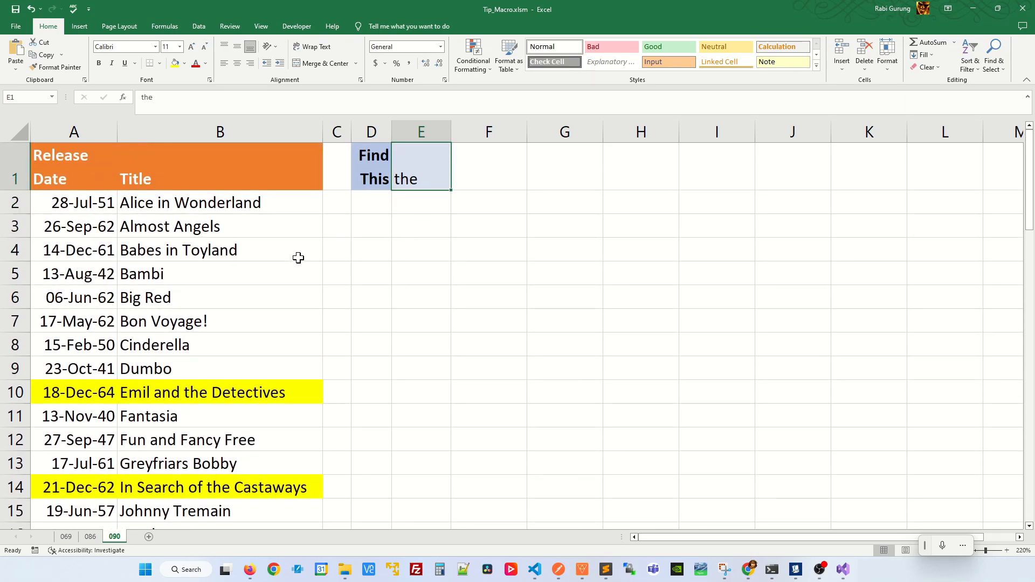
Step: Turn on header filters for the Release Date and Title table
click(224, 293)
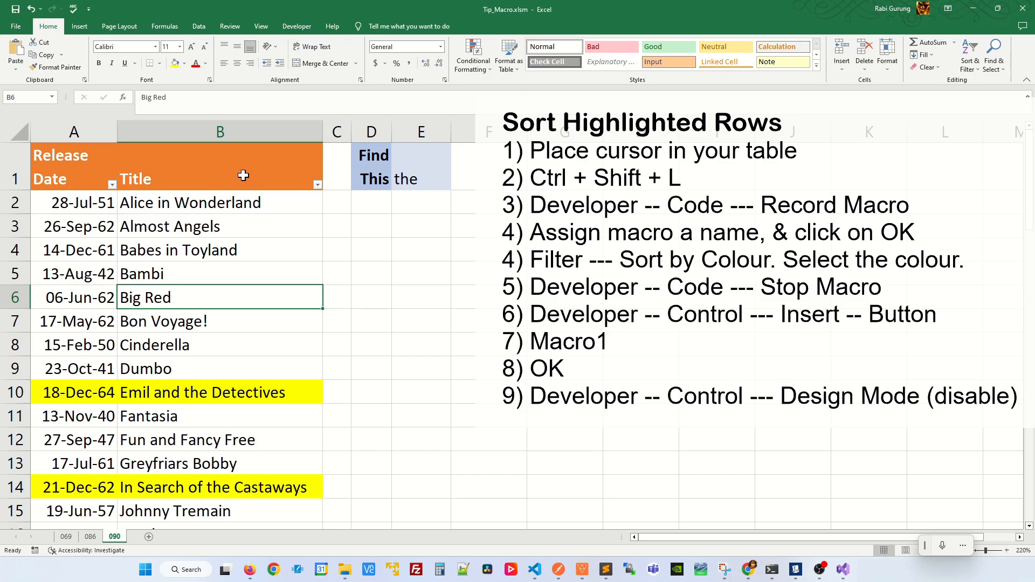
Step: Check that Developer is enabled among the main tabs in the ribbon customization options and accept them
click(295, 27)
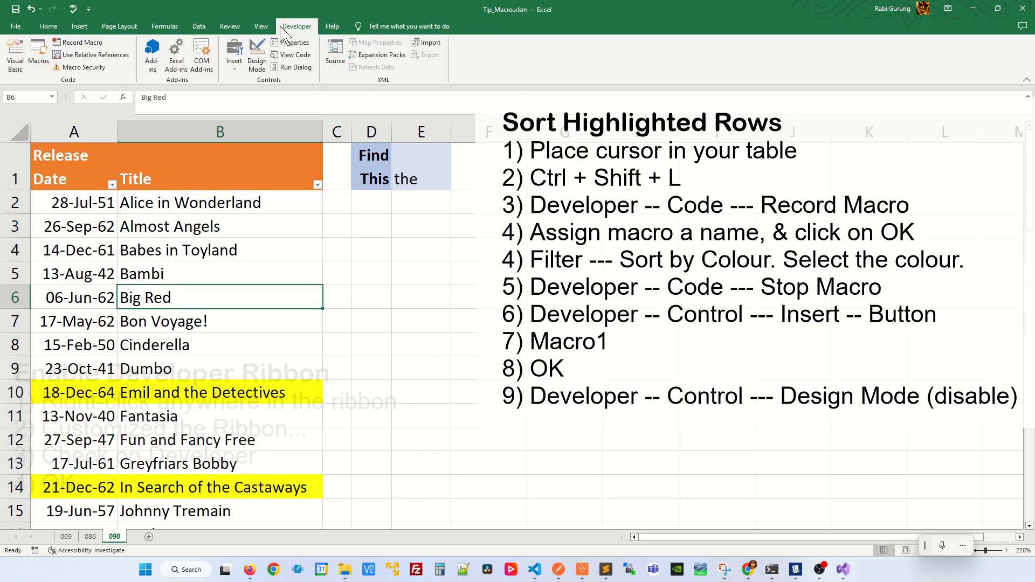
right_click(542, 52)
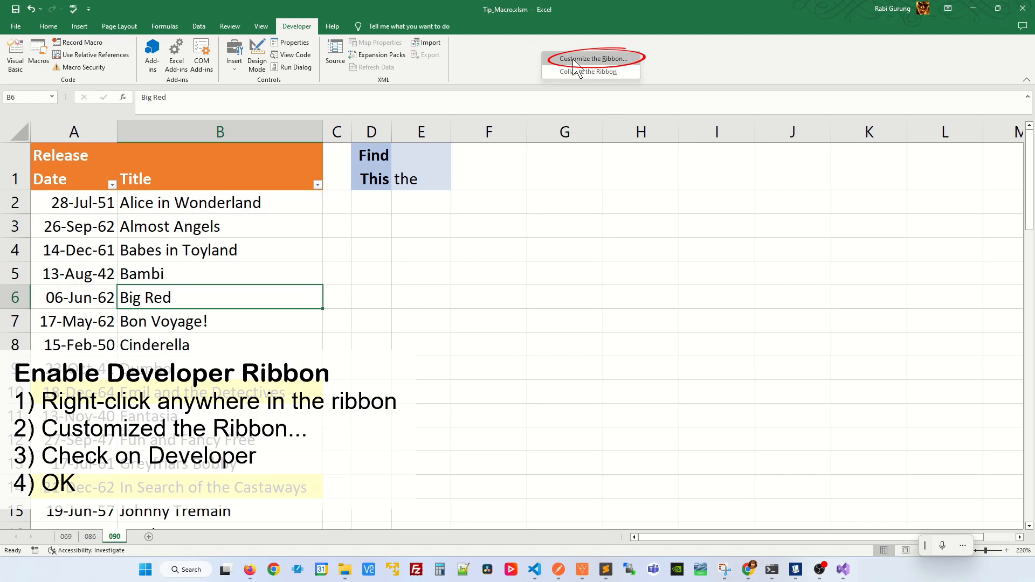
click(601, 59)
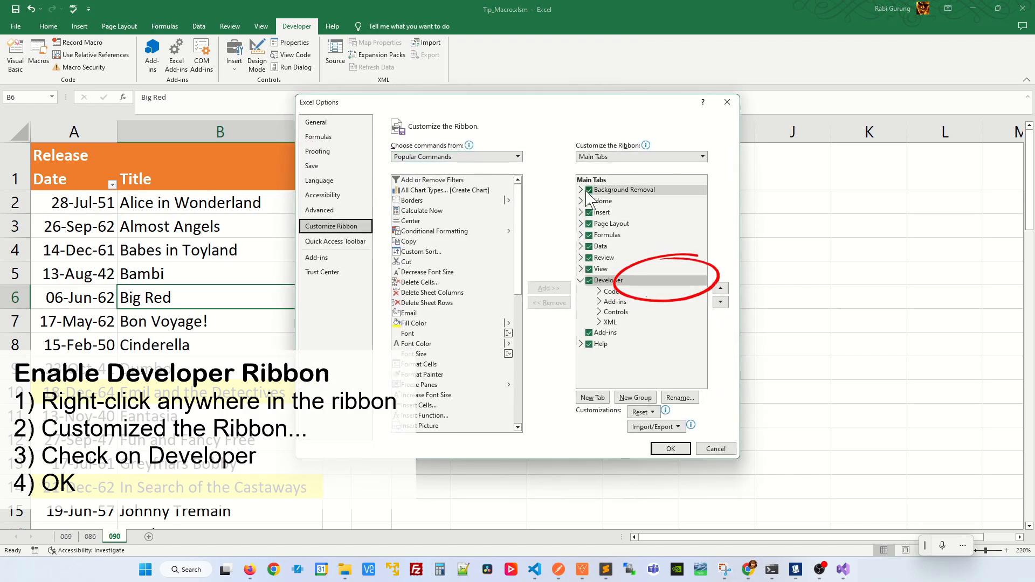
click(590, 283)
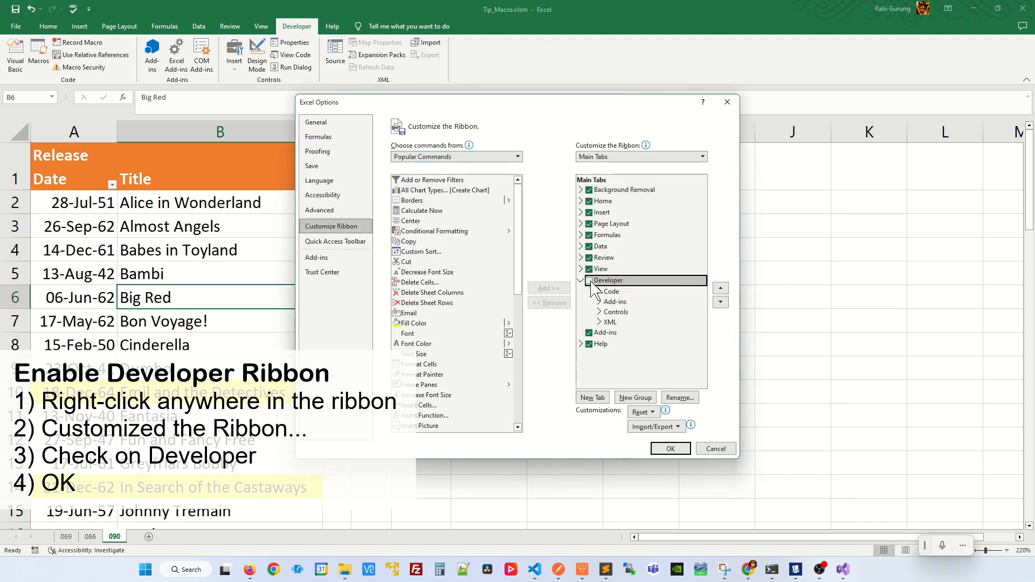
click(670, 449)
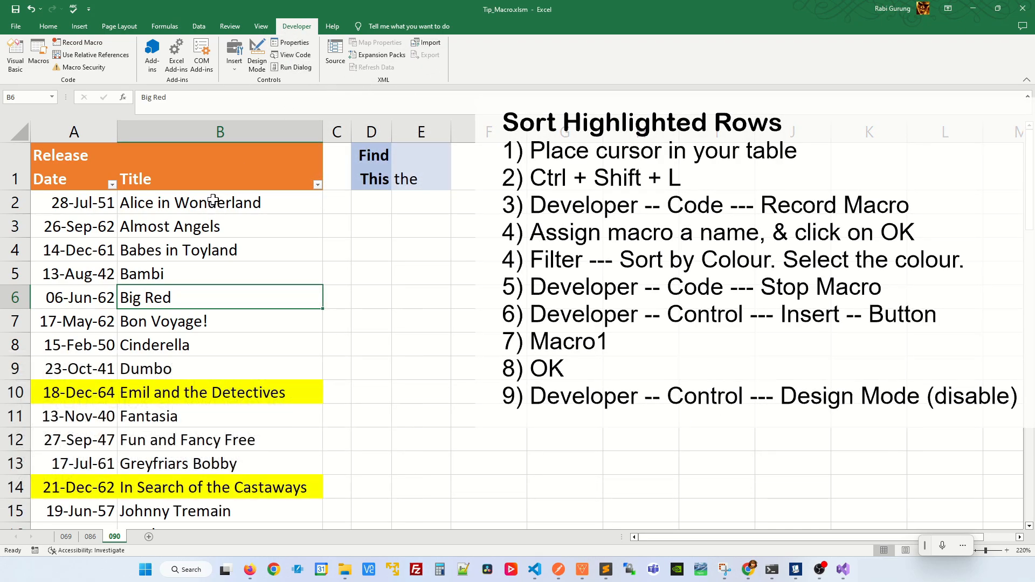
Step: Record a macro named Macro1 in This Workbook that sorts the Title column by the yellow cell color
click(77, 44)
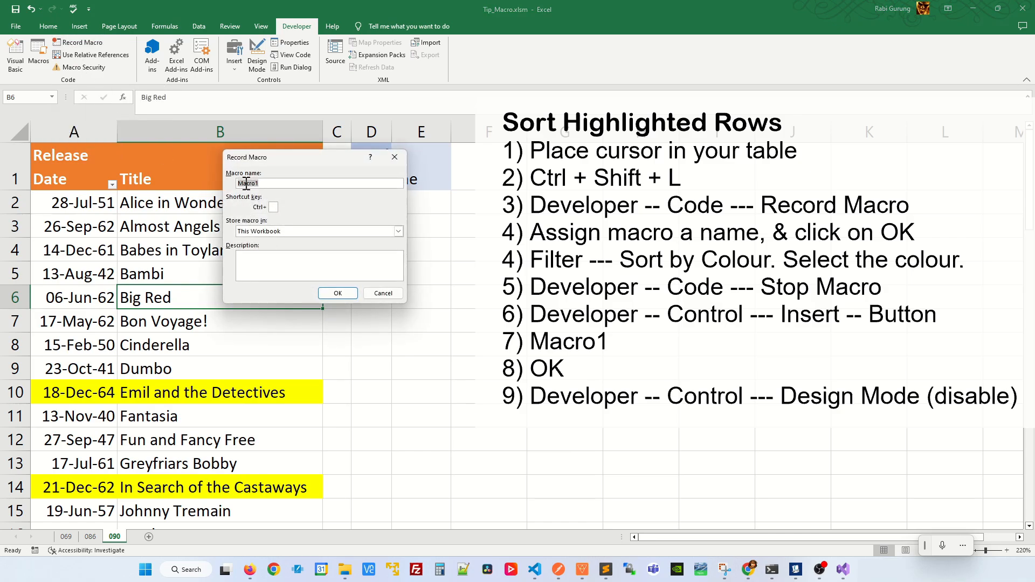
click(335, 294)
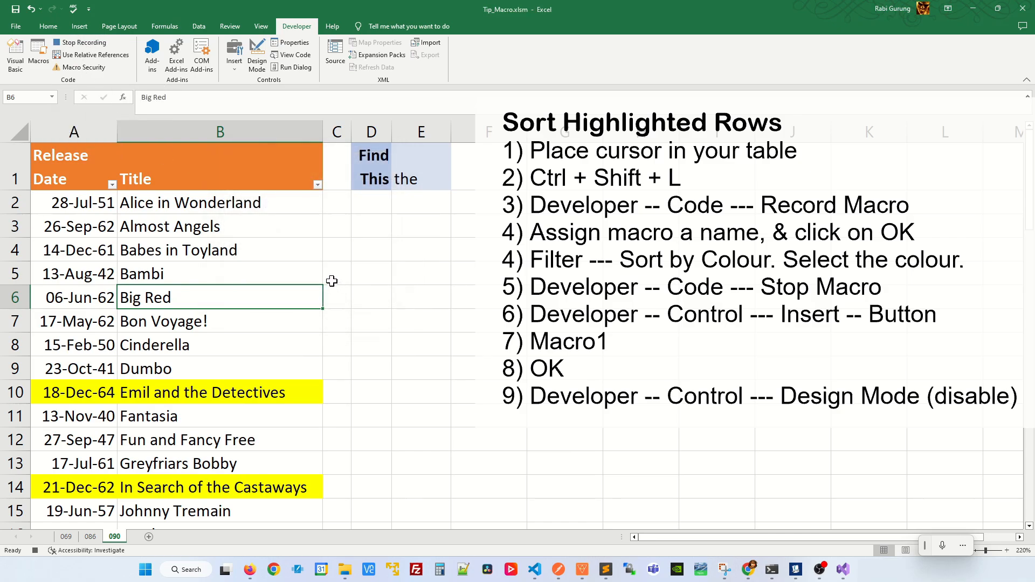
click(317, 185)
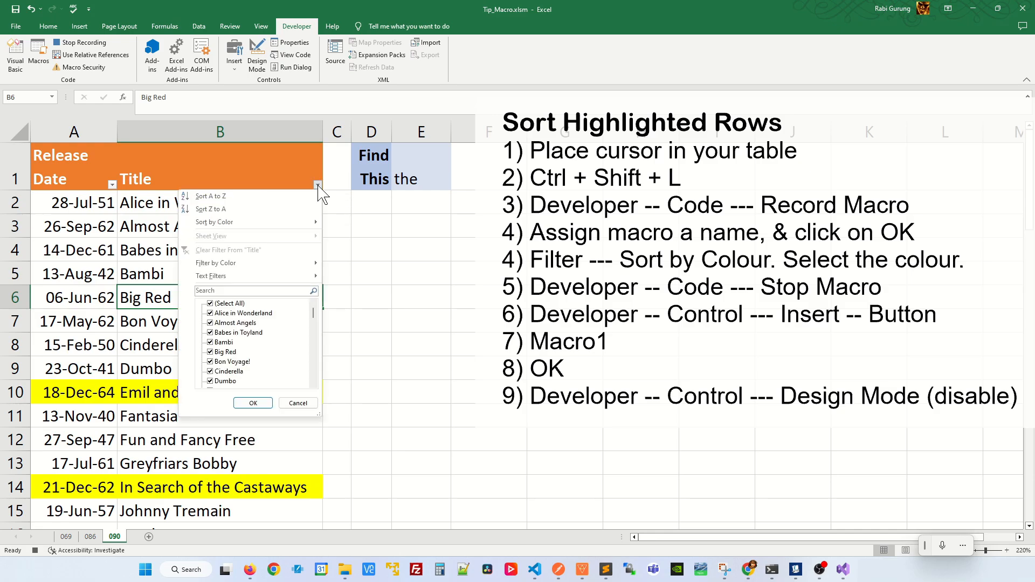
mouse_move(273, 223)
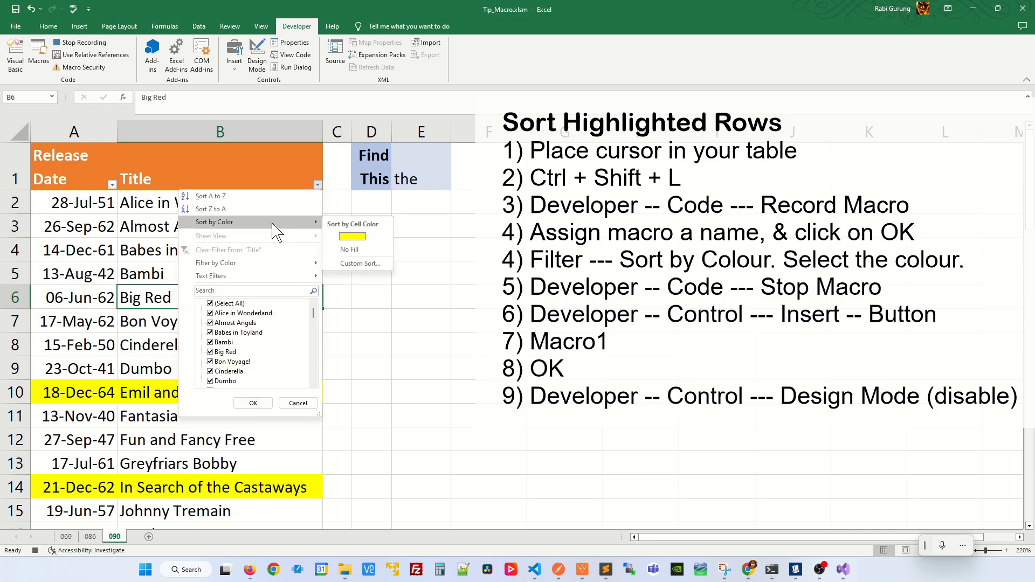
click(354, 237)
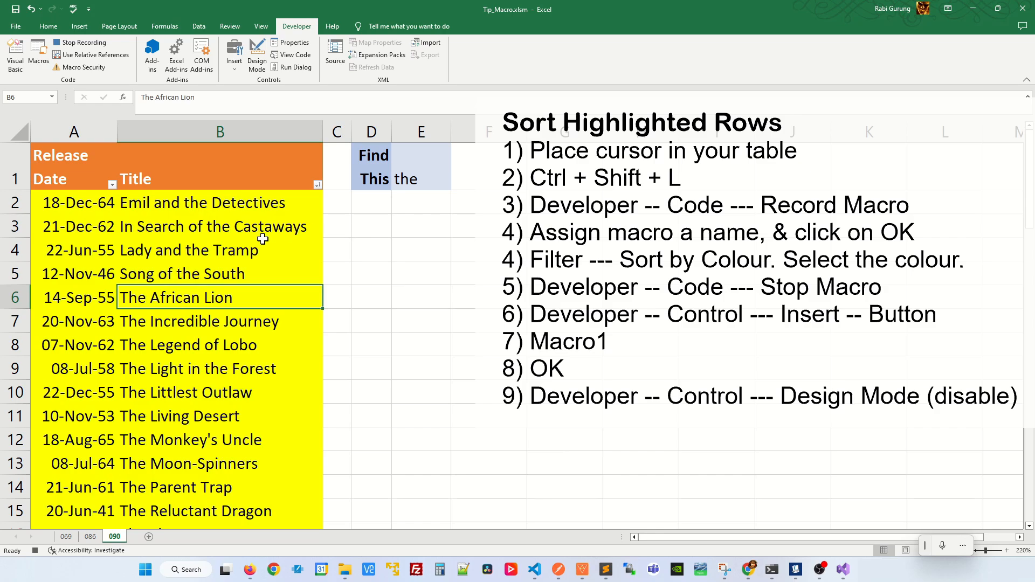
click(66, 43)
Step: Draw a form control button in cell F1, beside the search cell, and assign Macro1 to it
click(235, 60)
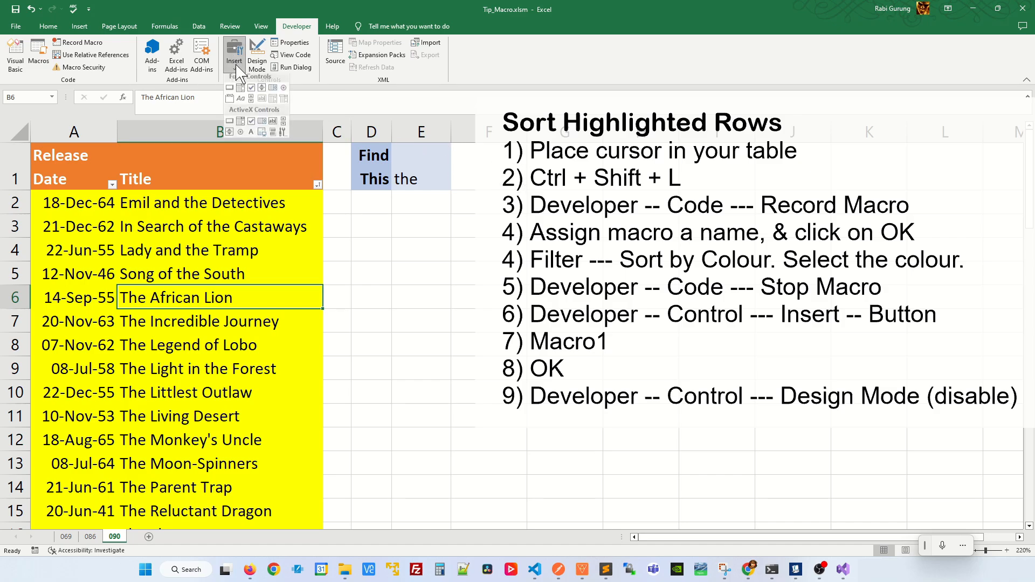
click(231, 92)
drag(455, 145, 526, 184)
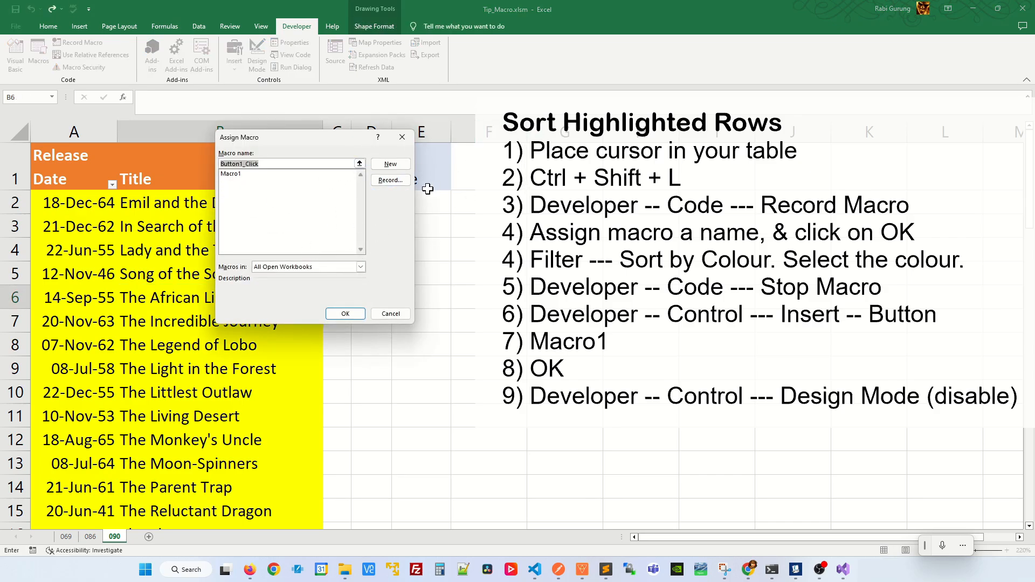
click(232, 174)
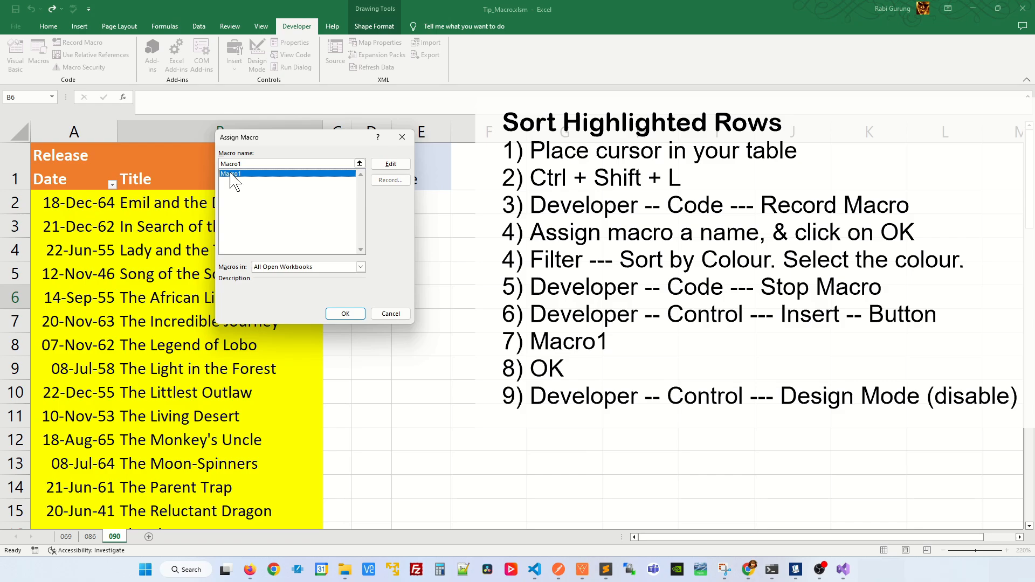
click(345, 314)
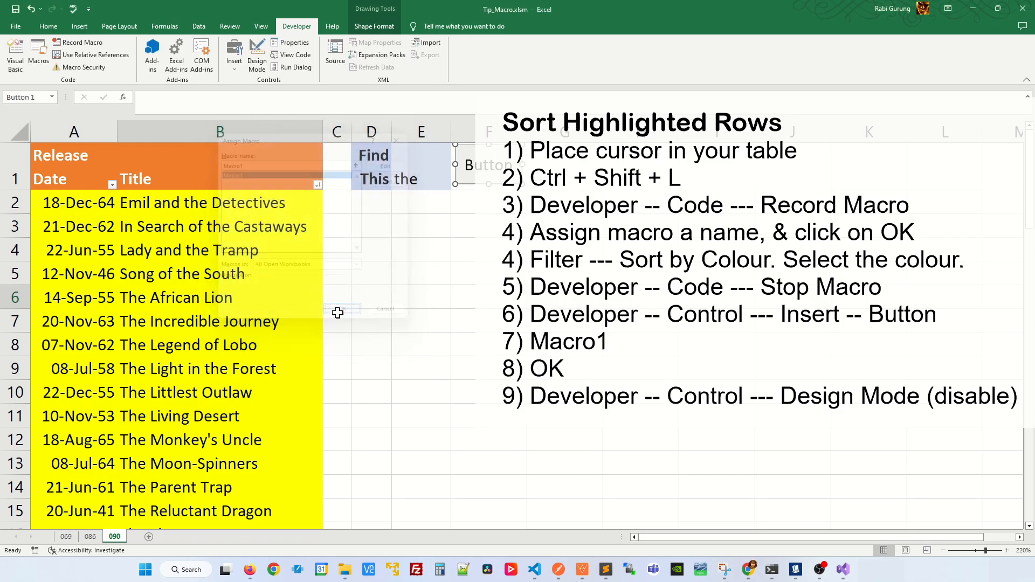
Step: Deselect the new macro button and make sure Design Mode is off
click(433, 215)
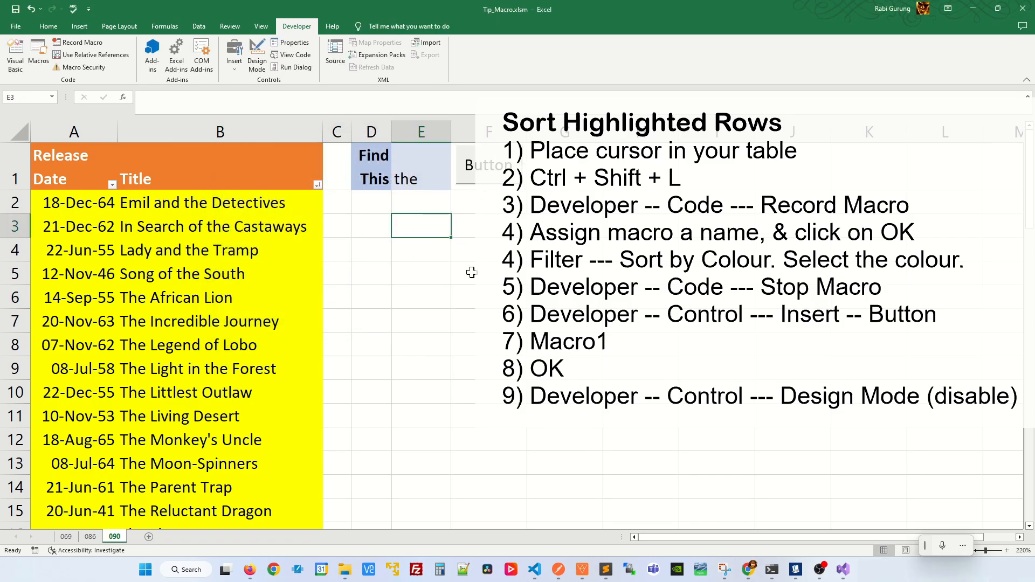
click(262, 64)
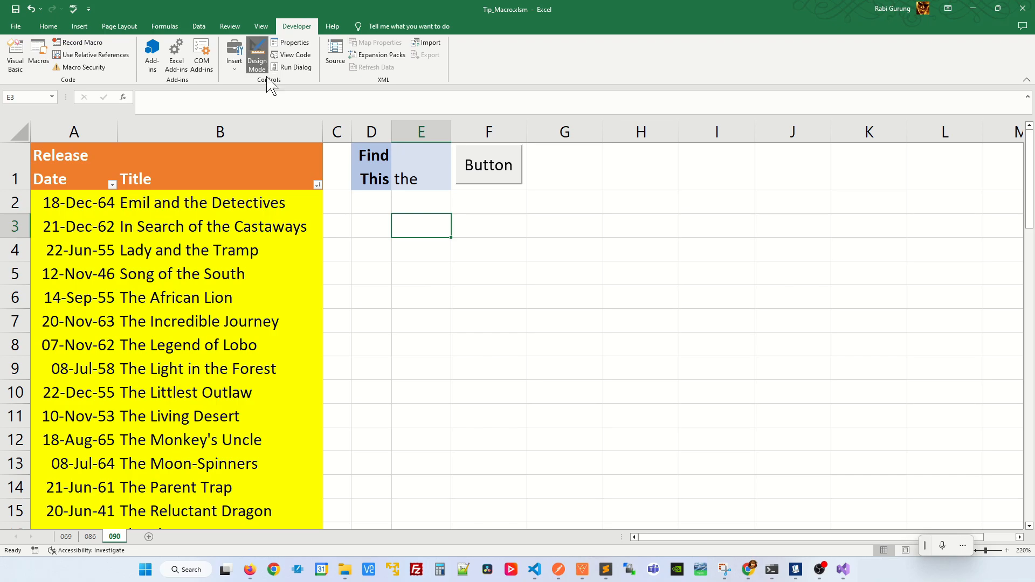
click(257, 56)
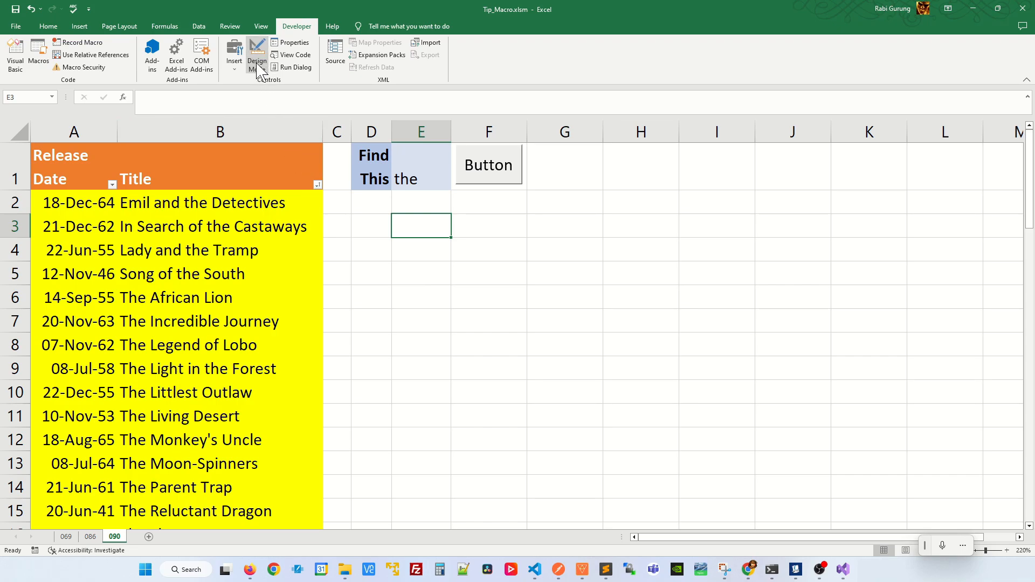
Step: Enter "am" as the search text in cell E1 and run the macro button to sort the highlighted rows first
click(415, 175)
text(am)
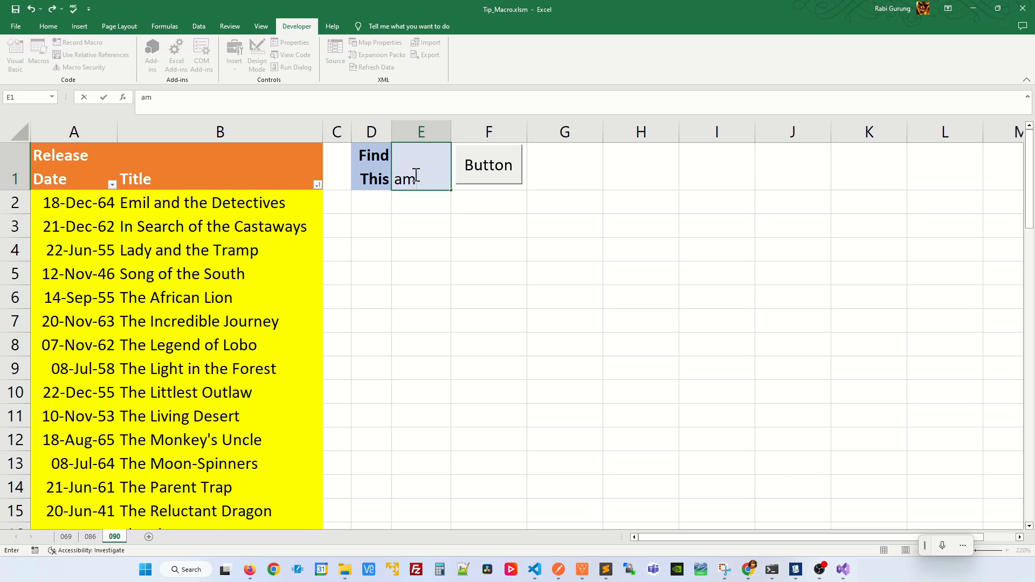
key(Return)
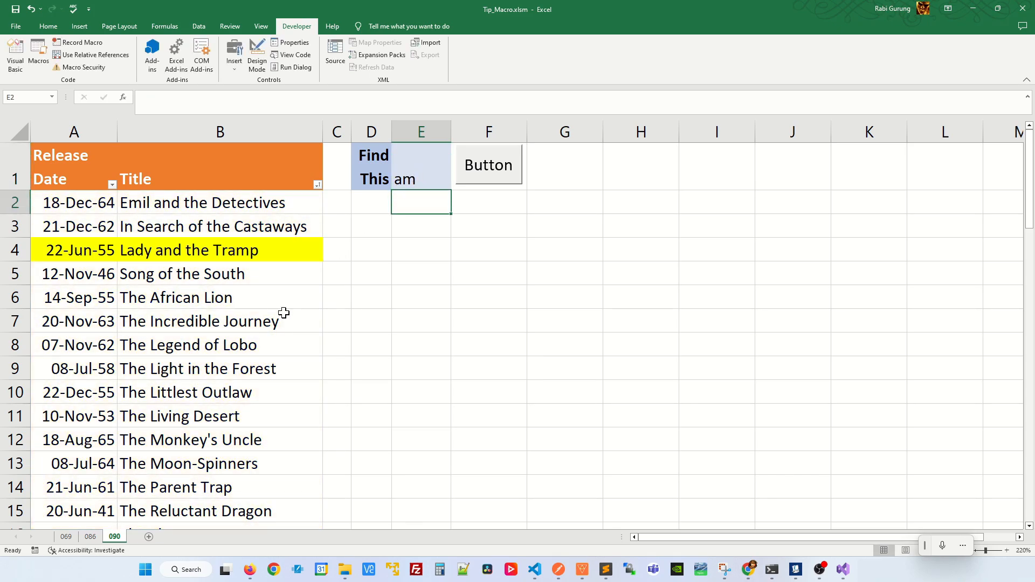
click(495, 180)
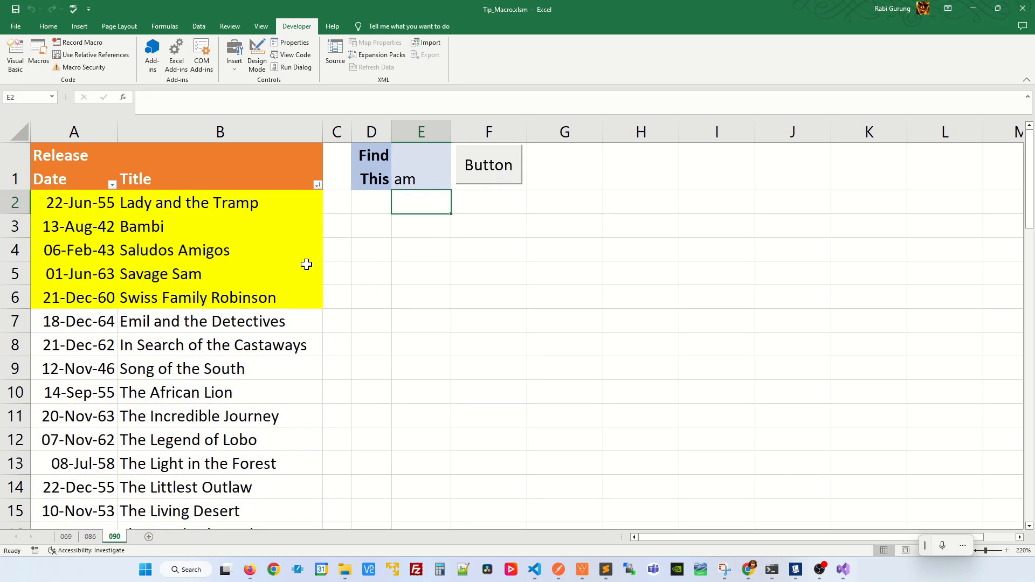
Step: Change the search text in E1 to "sh" and bring the matching rows up with the macro button
click(434, 179)
text(sh)
key(Return)
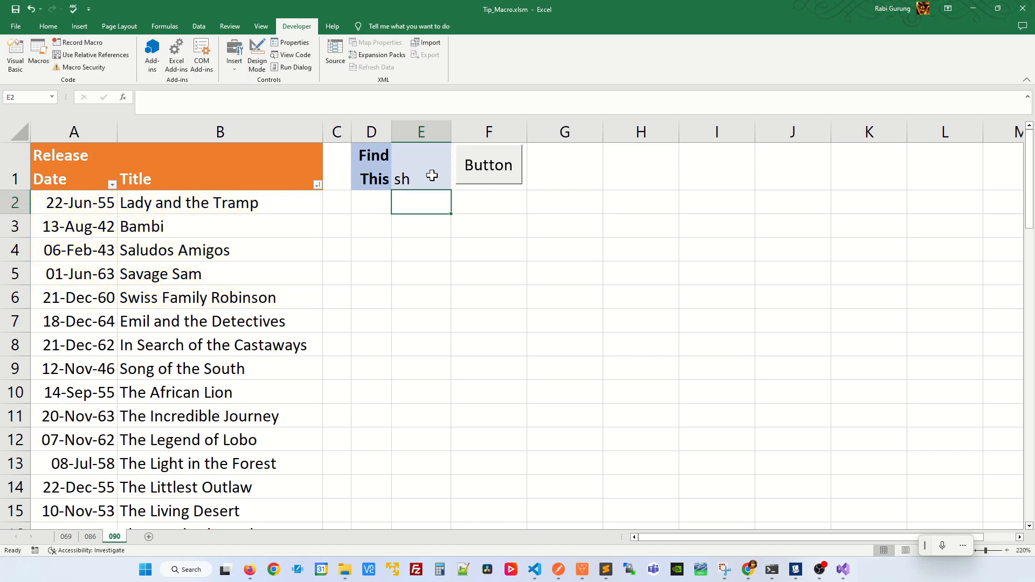
click(474, 173)
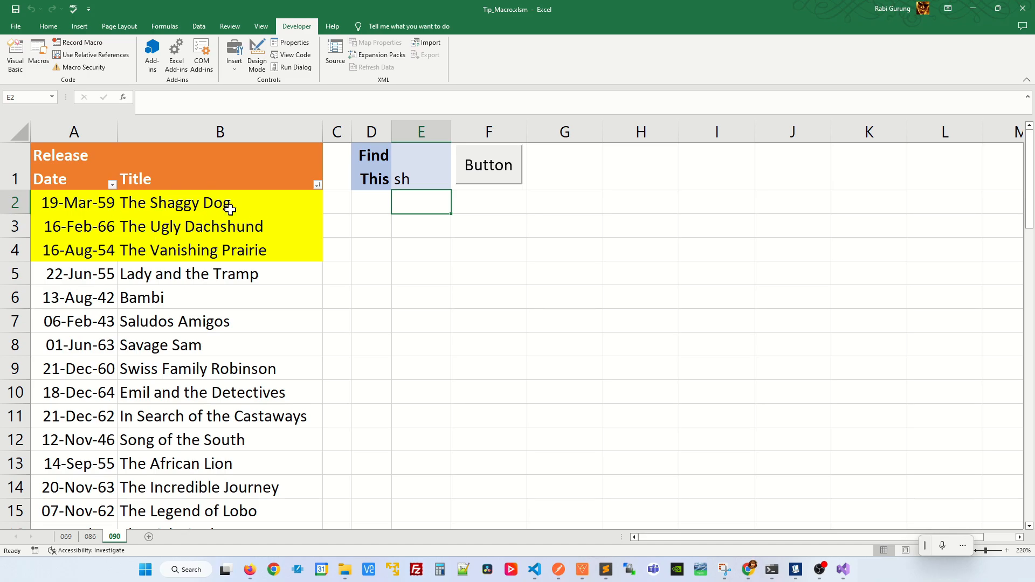
Step: Search for "fo" through cell E1 and sort the highlighted row to the top of the table
click(404, 182)
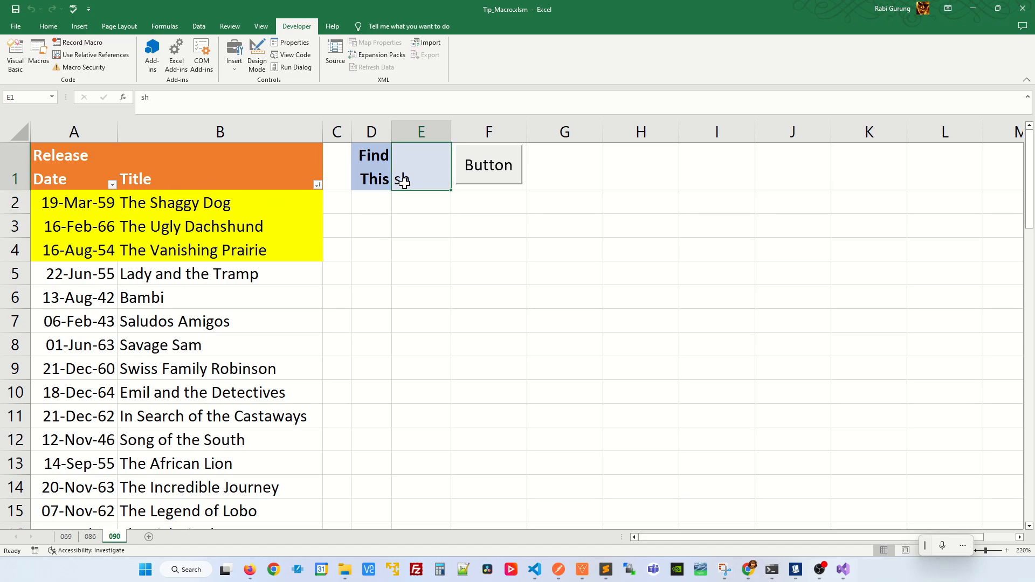
text(fo)
key(Return)
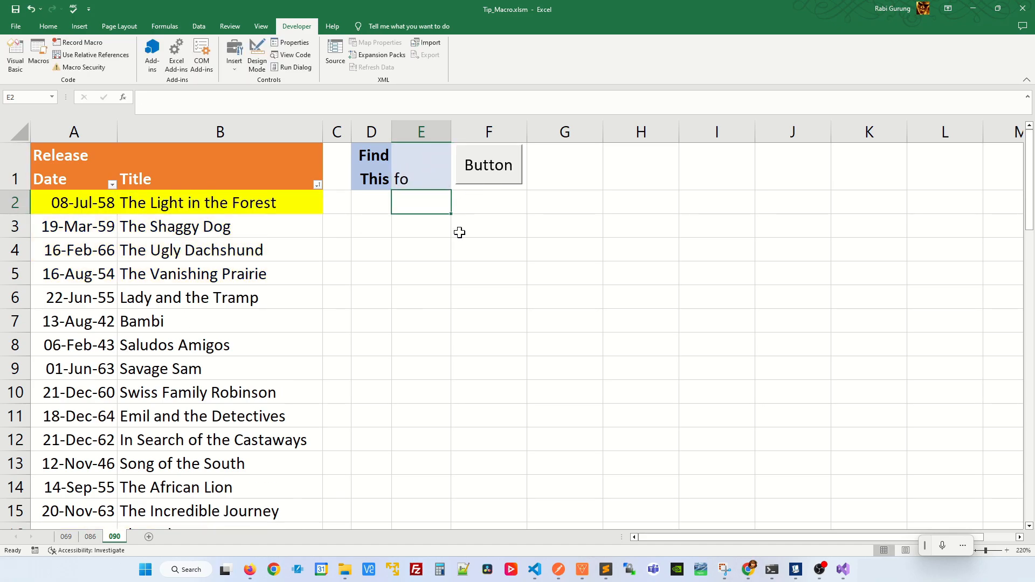
Step: Set the search text in E1 back to "sh" without sorting the table
click(420, 173)
text(sh)
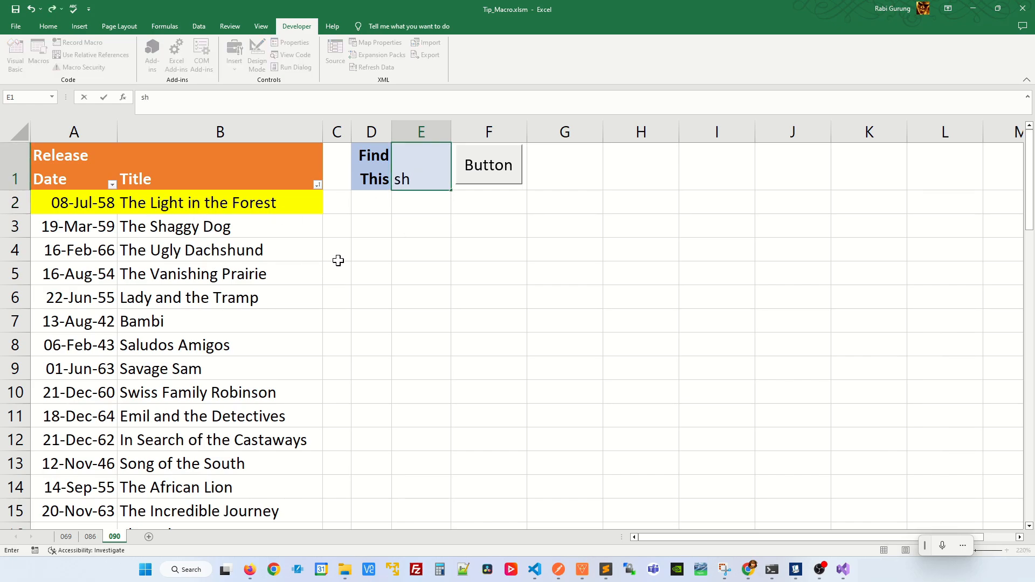
key(Return)
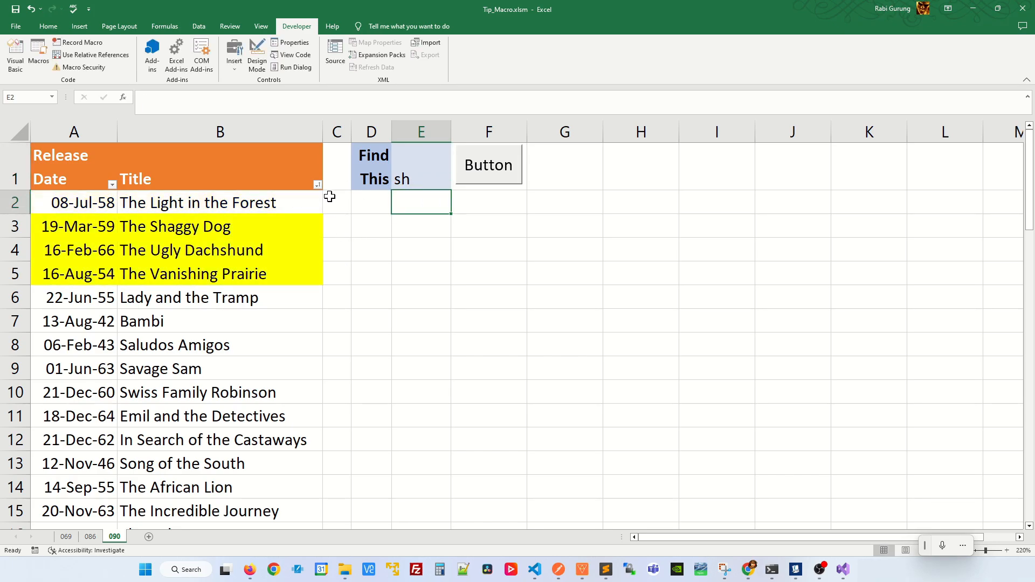
Step: Draw an ActiveX text box across the Title header cell and column C in row 1
click(241, 63)
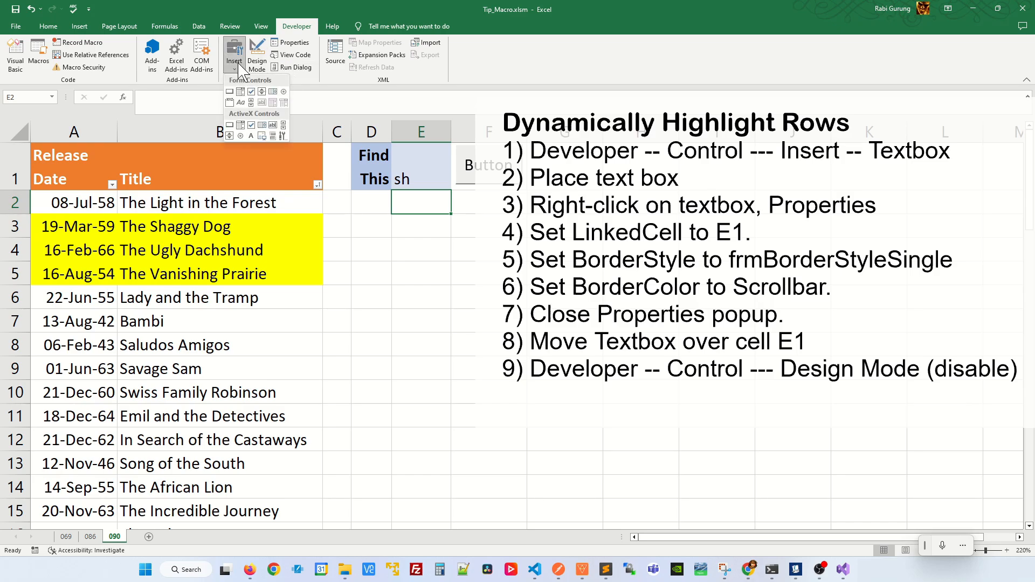
click(273, 127)
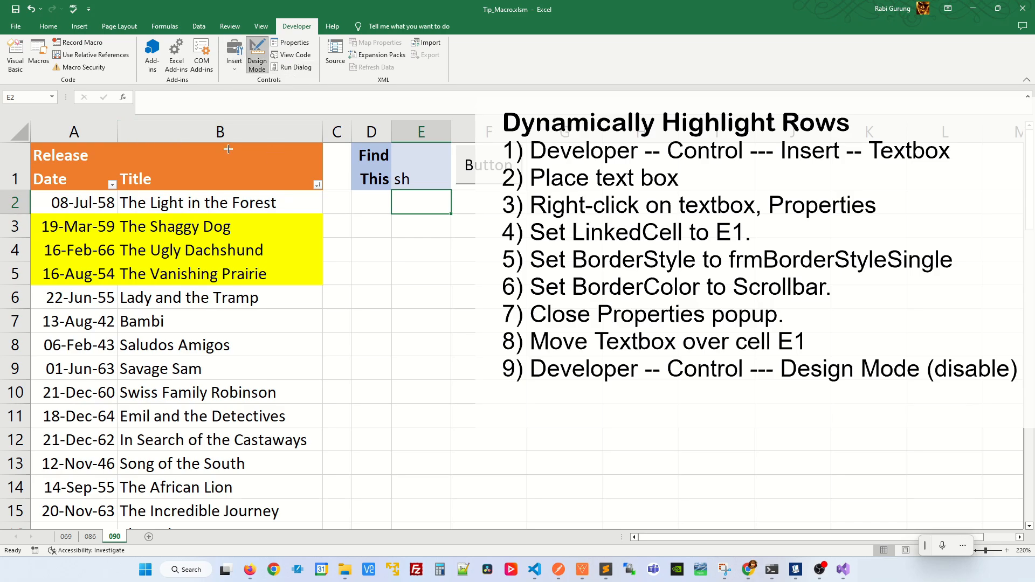
mouse_move(230, 149)
mouse_down()
mouse_move(346, 199)
mouse_move(352, 192)
mouse_up()
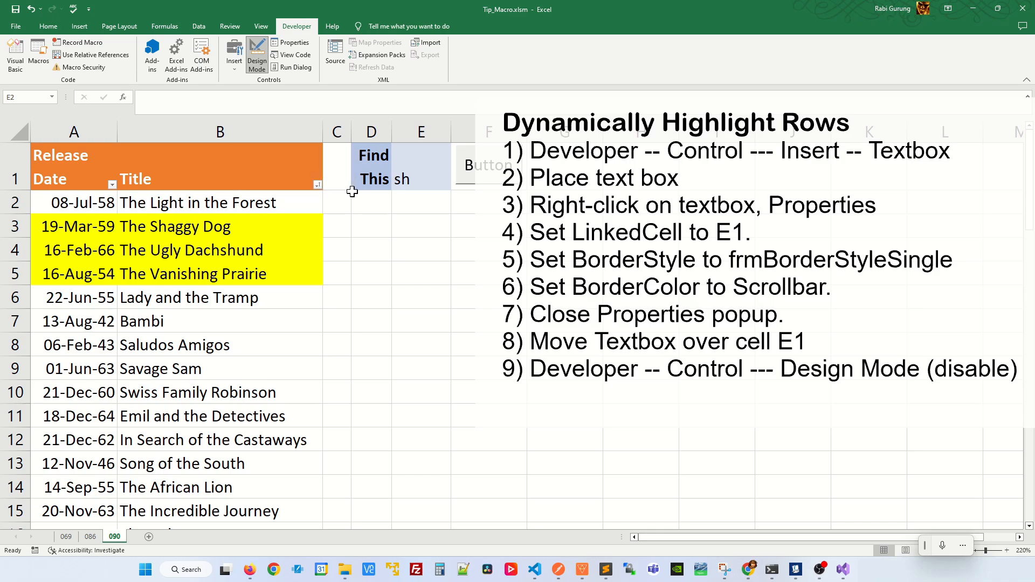
click(366, 208)
Step: Open the text box's properties and set LinkedCell to E1
right_click(318, 165)
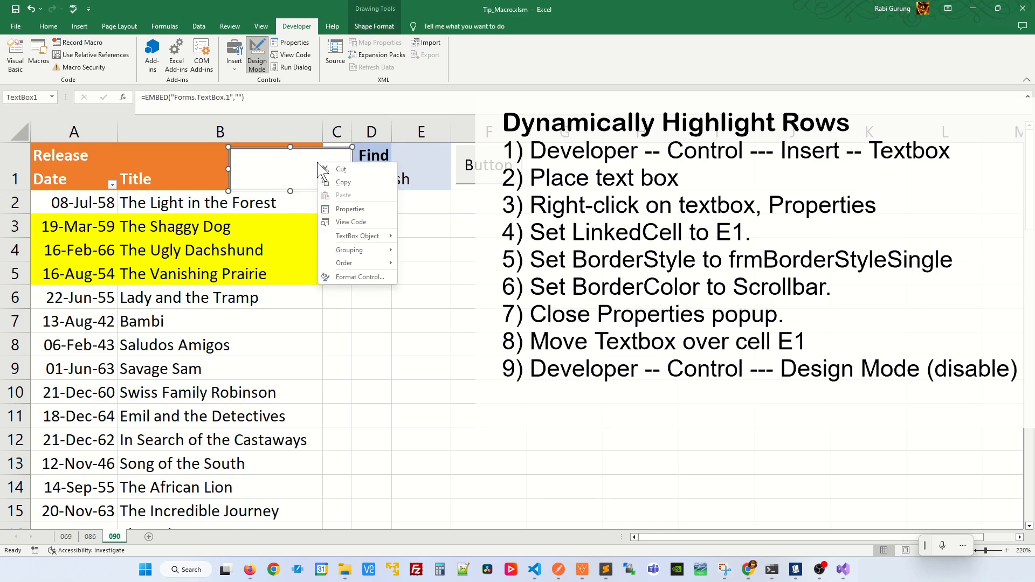
click(349, 211)
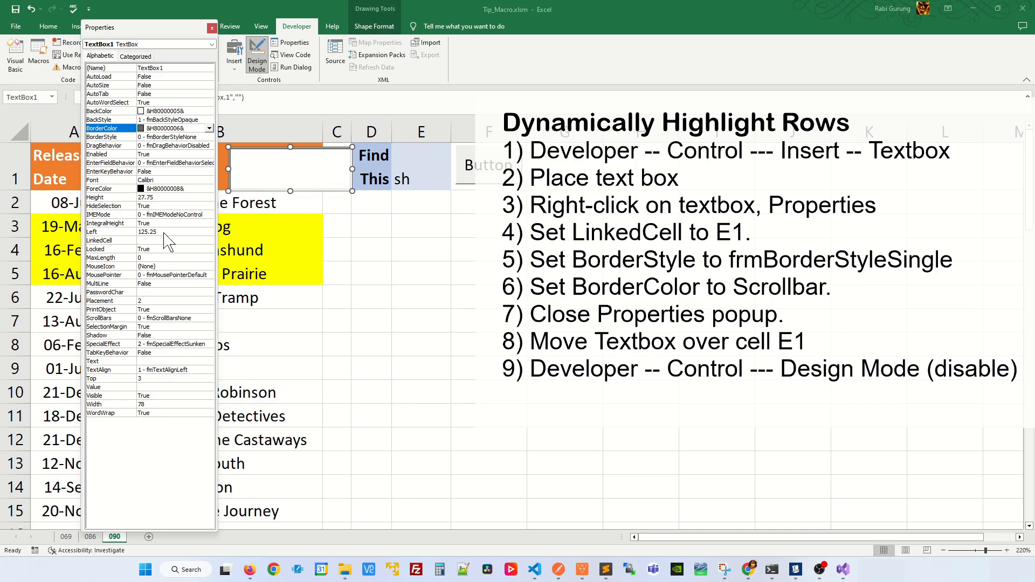
click(128, 240)
click(155, 240)
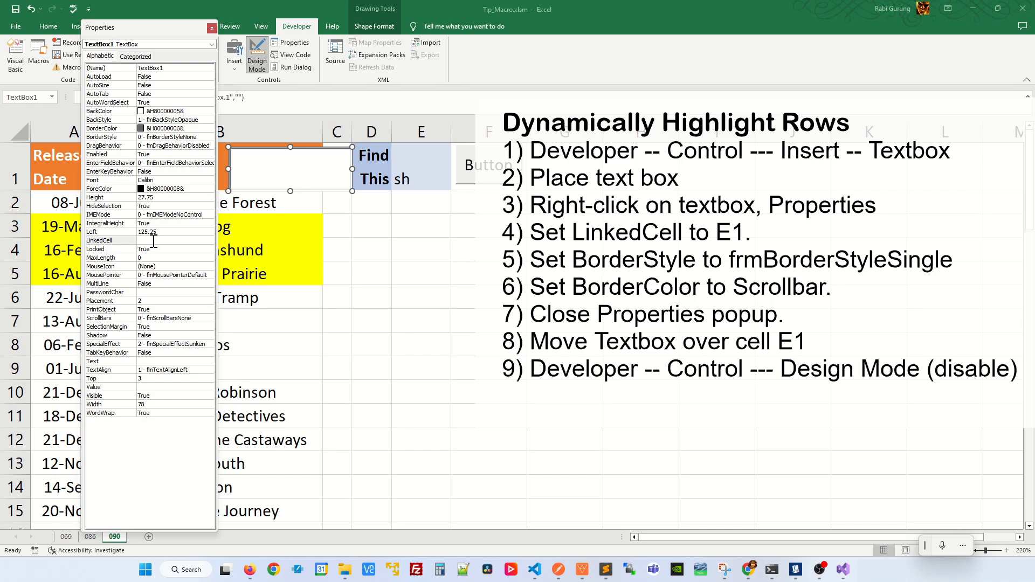
text(E1)
key(Return)
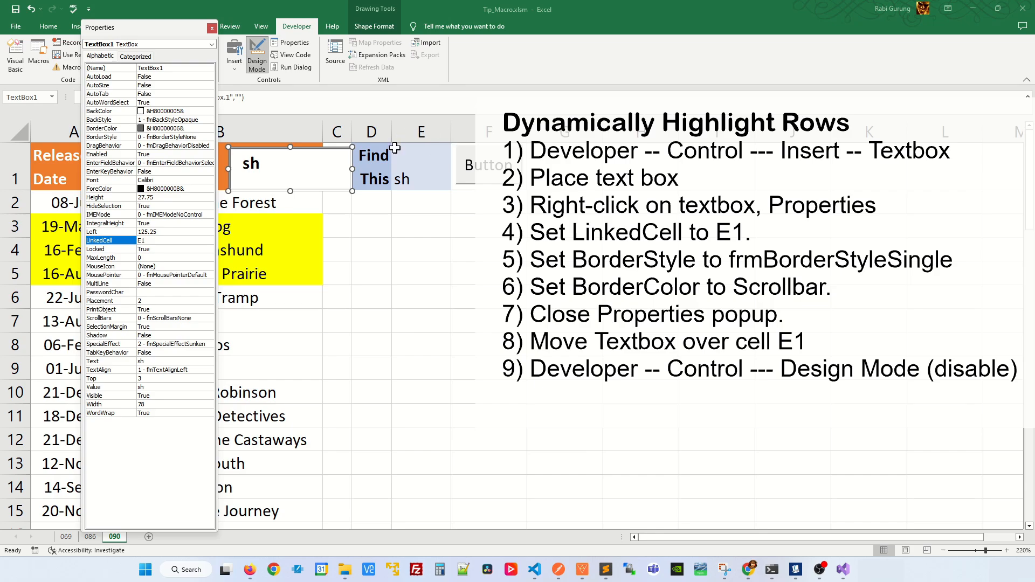
Step: Set the text box's BorderStyle to 1 - fmBorderStyleSingle and its BorderColor to Scrollbar, and close the properties
click(168, 137)
click(209, 137)
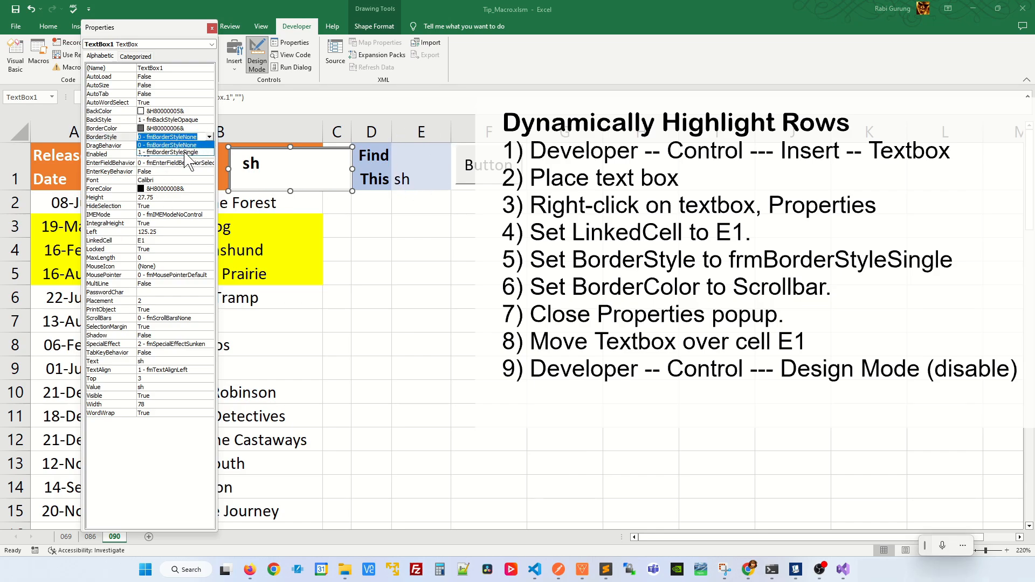
click(185, 153)
click(169, 128)
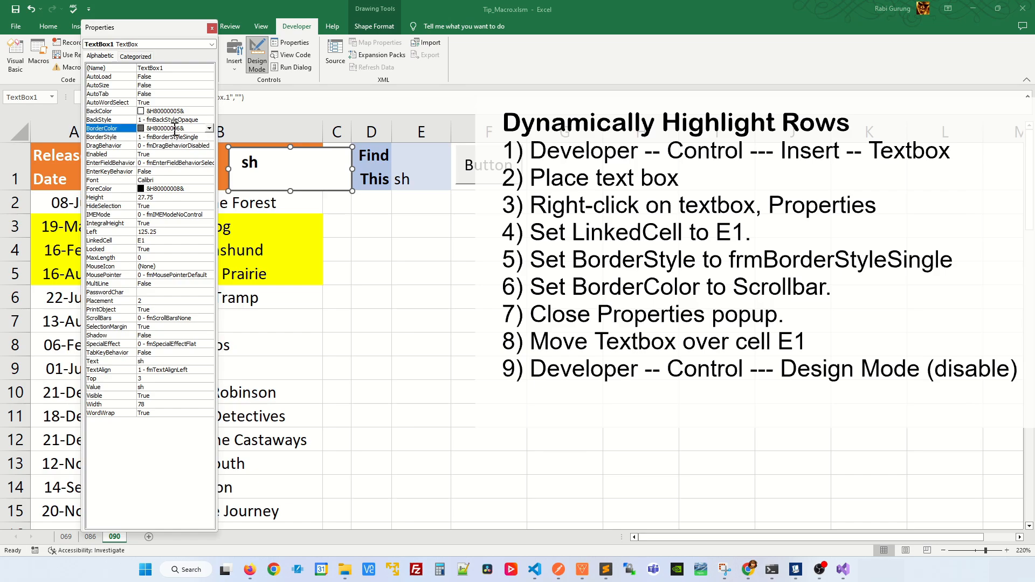
click(209, 128)
click(169, 150)
click(211, 27)
click(331, 224)
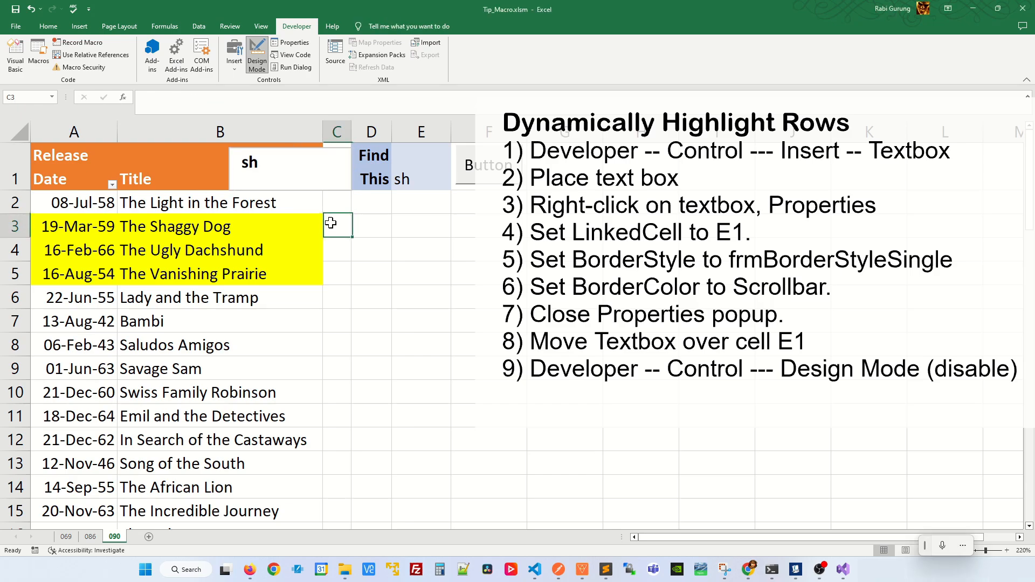
Step: Shift the text box slightly to the right within row 1 and turn off Design Mode
click(324, 181)
mouse_move(311, 179)
mouse_down()
mouse_move(335, 201)
mouse_move(317, 171)
mouse_up()
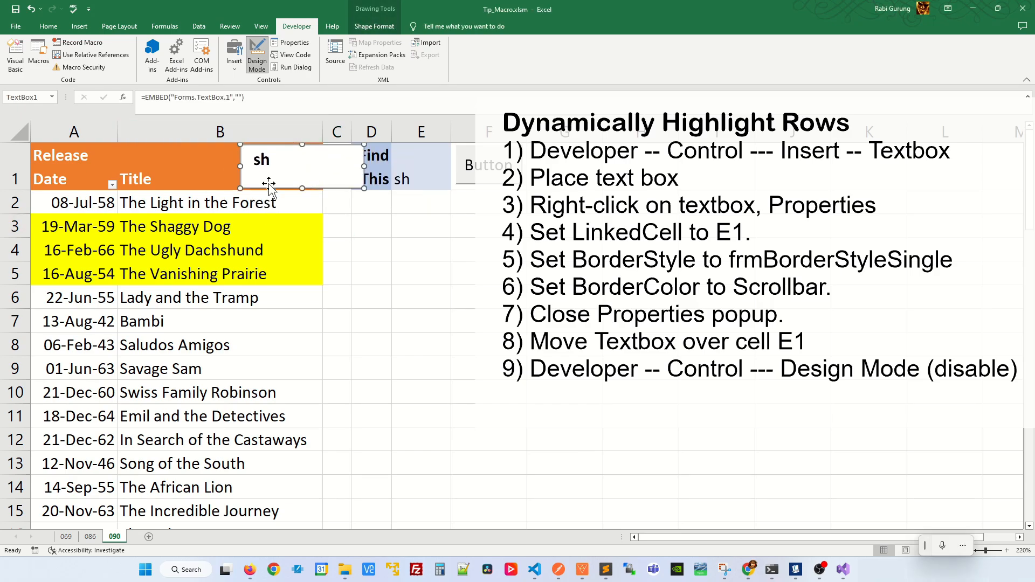
click(263, 67)
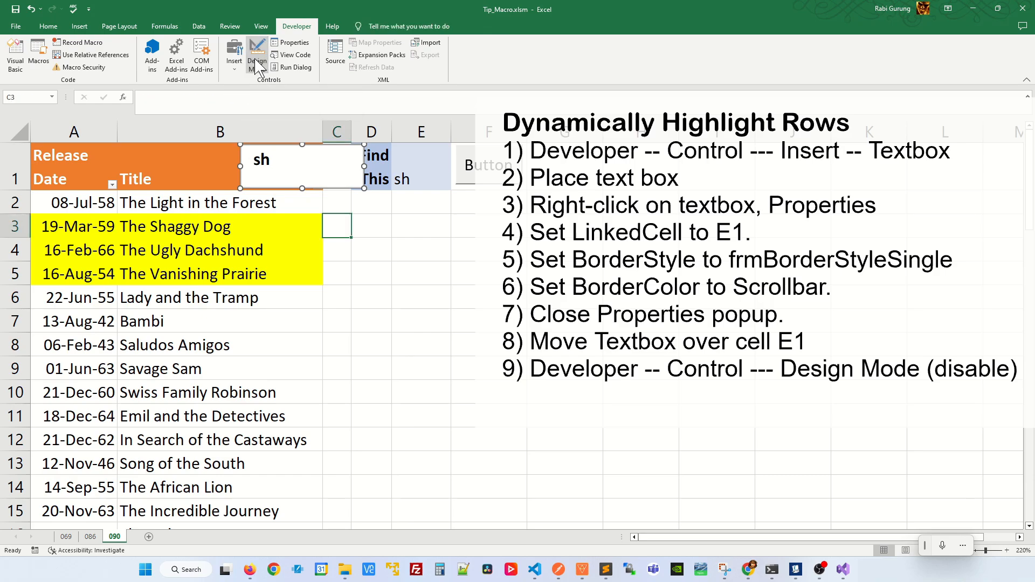
Step: Test live highlighting by replacing the text box content with "a" and "the", and leave the box empty
click(296, 169)
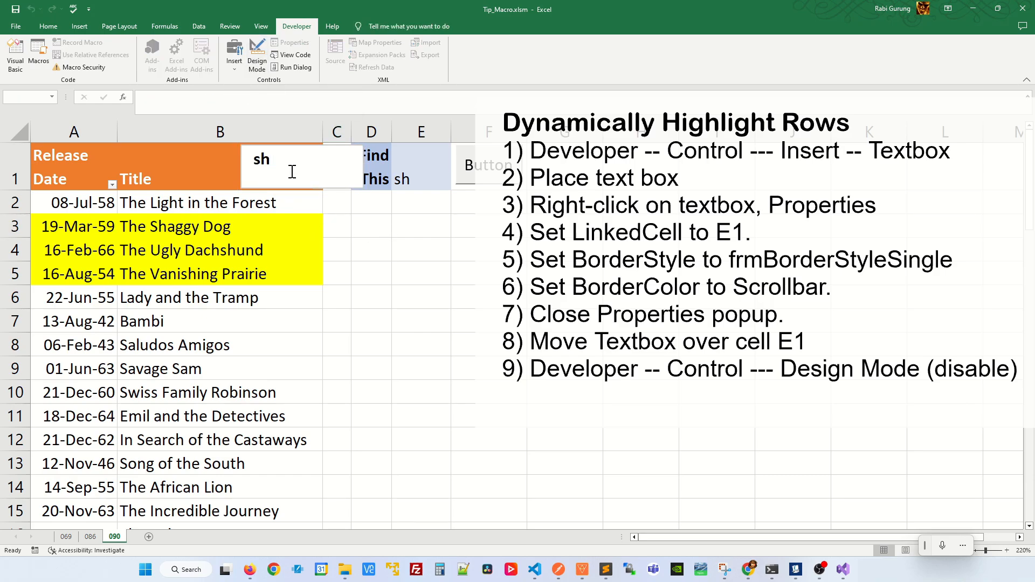
key(BackSpace)
key(BackSpace)
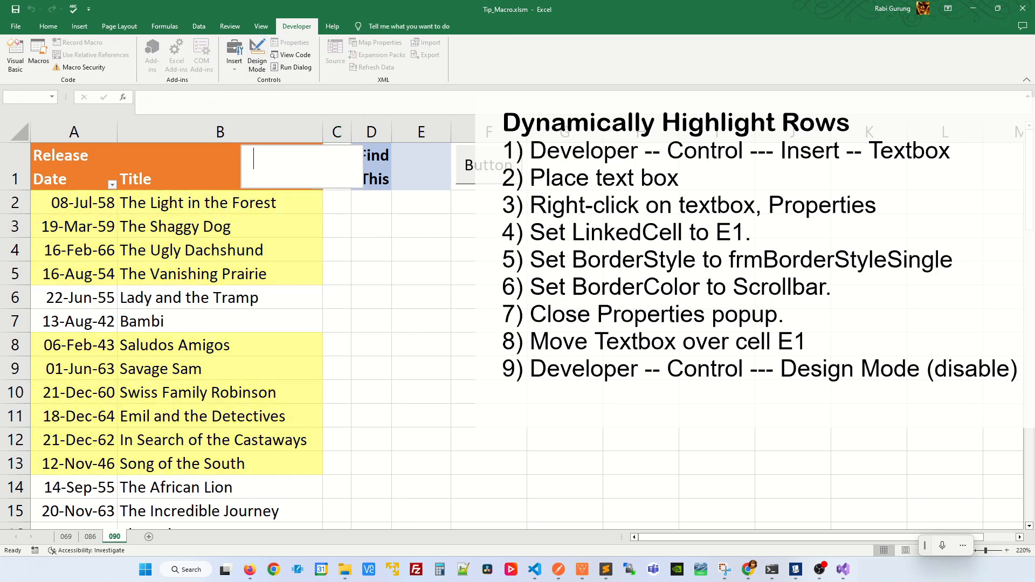
text(a)
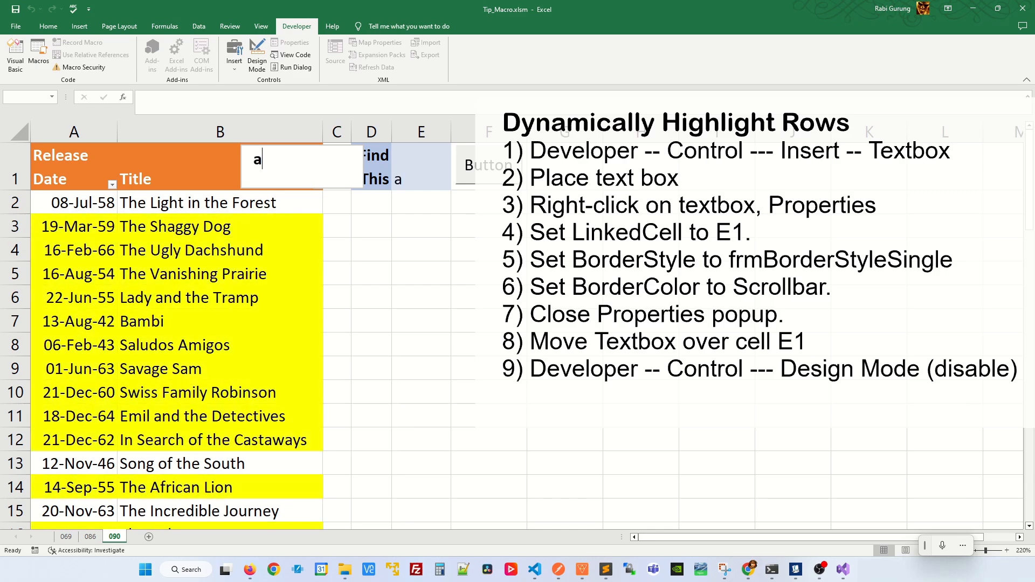
key(BackSpace)
text(the)
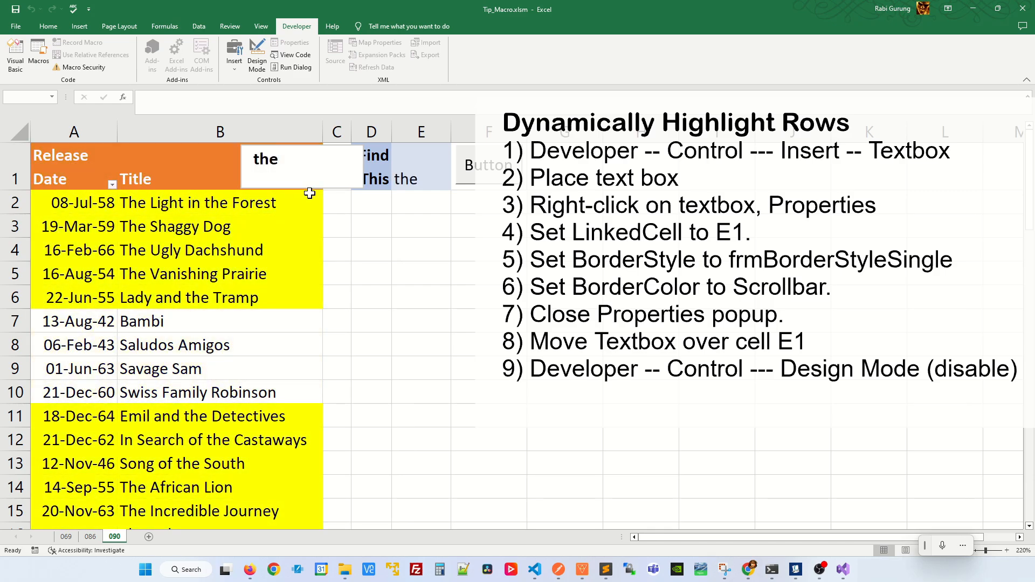
key(BackSpace)
key(BackSpace)
key(BackSpace)
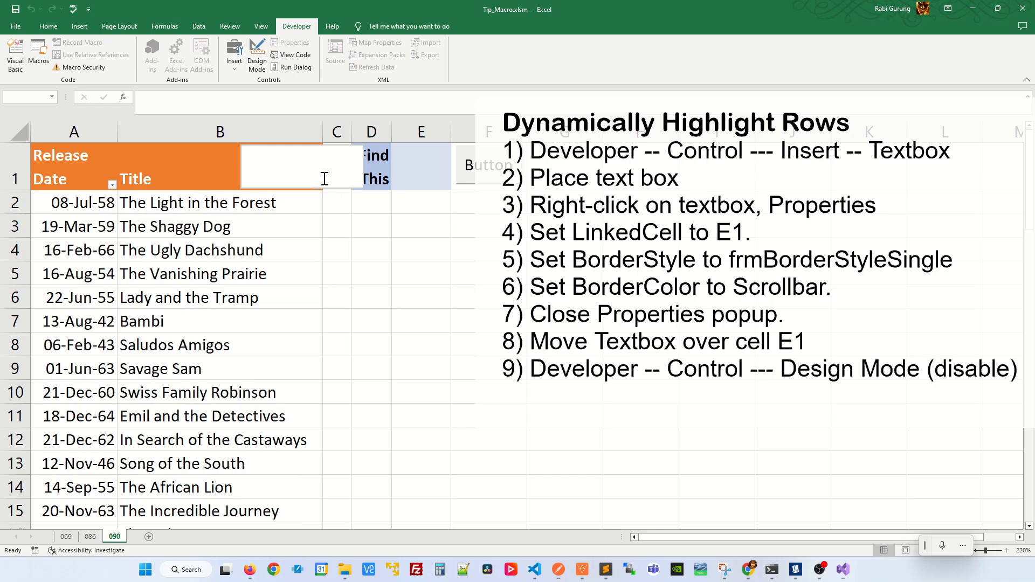
Step: In Design Mode, move the text box over cell E1 and resize it to fit the cell, and leave Design Mode
click(257, 54)
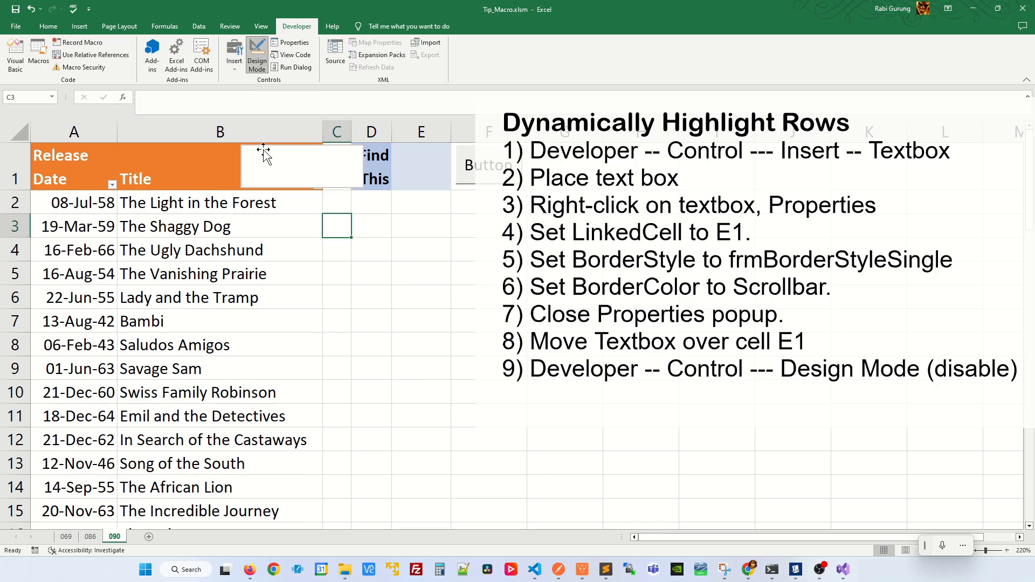
mouse_move(247, 157)
mouse_down()
mouse_move(277, 178)
mouse_move(386, 178)
mouse_move(397, 156)
mouse_up()
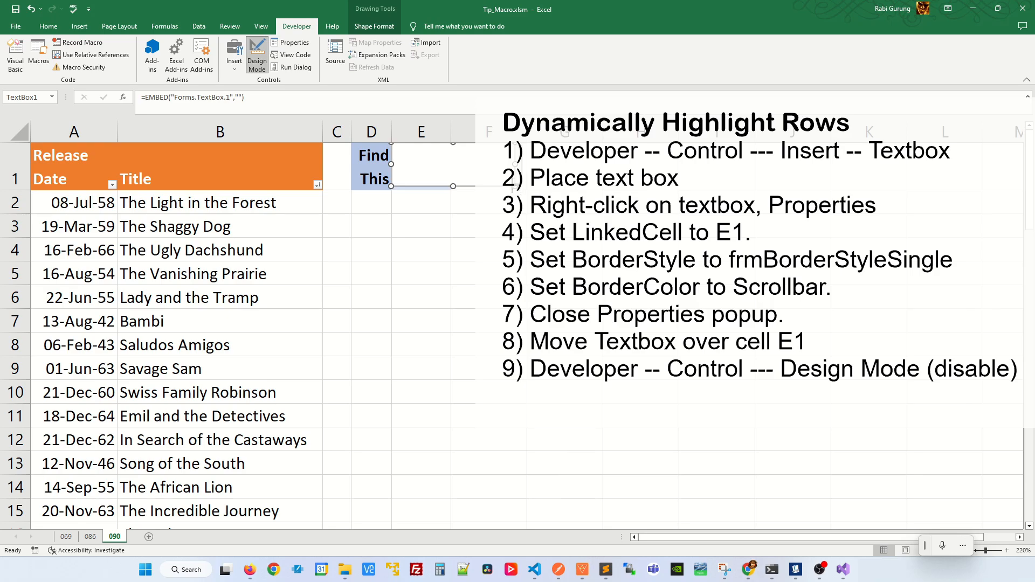
drag(515, 186, 453, 192)
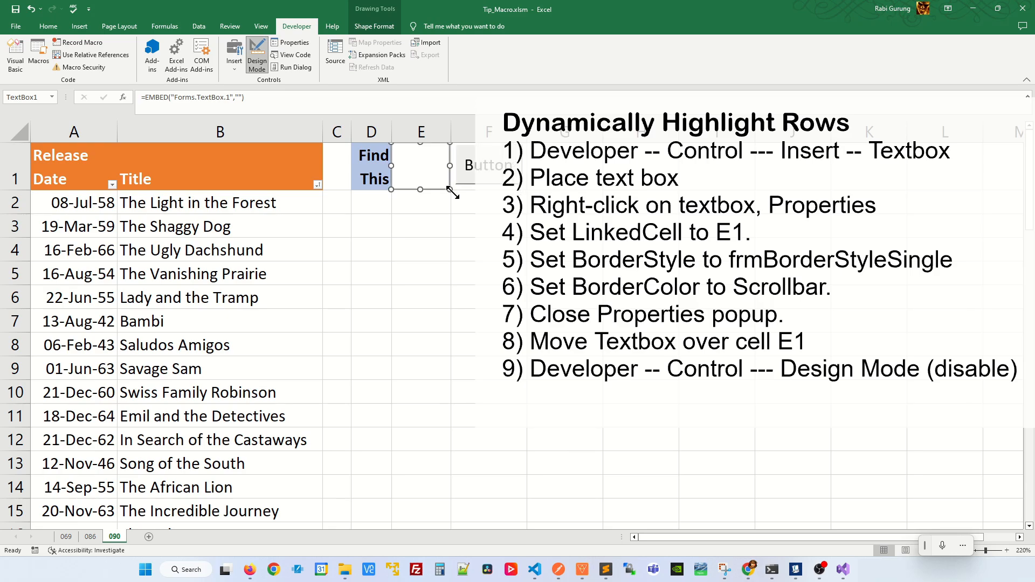
click(420, 221)
click(257, 60)
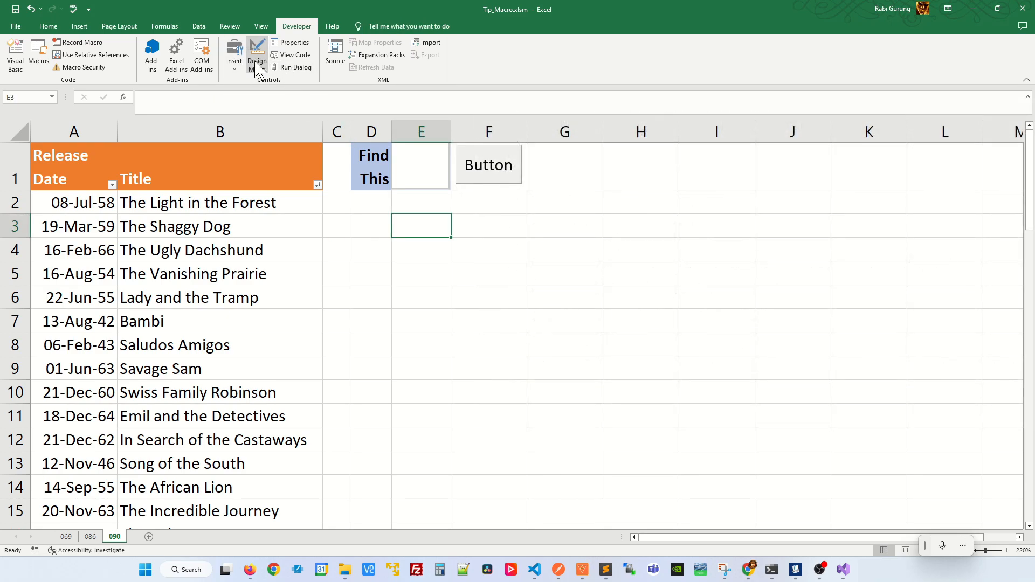
Step: Try the search texts "the" and "a" in the text box over cell E1
click(413, 170)
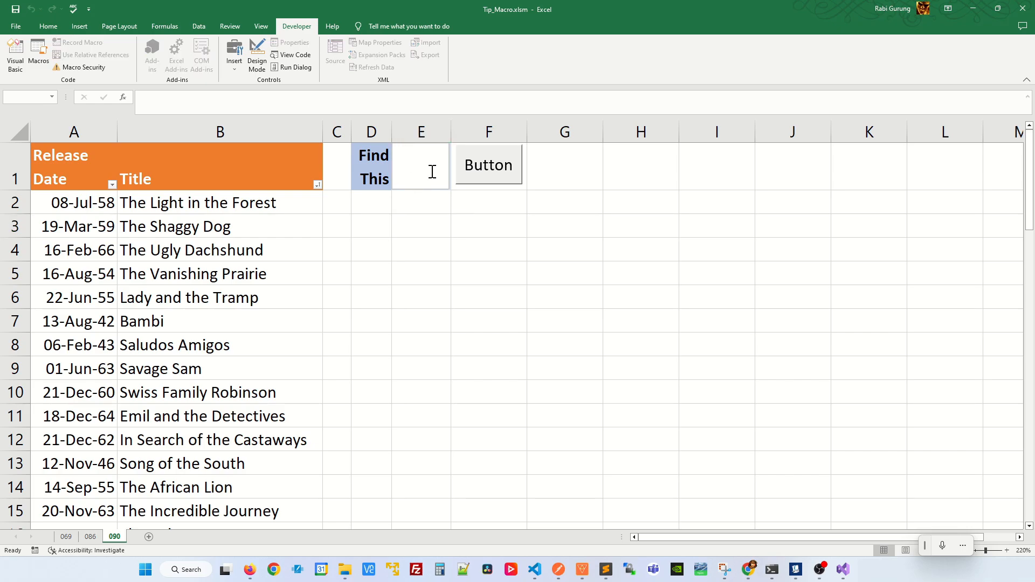
text(the)
key(BackSpace)
key(BackSpace)
key(BackSpace)
text(a)
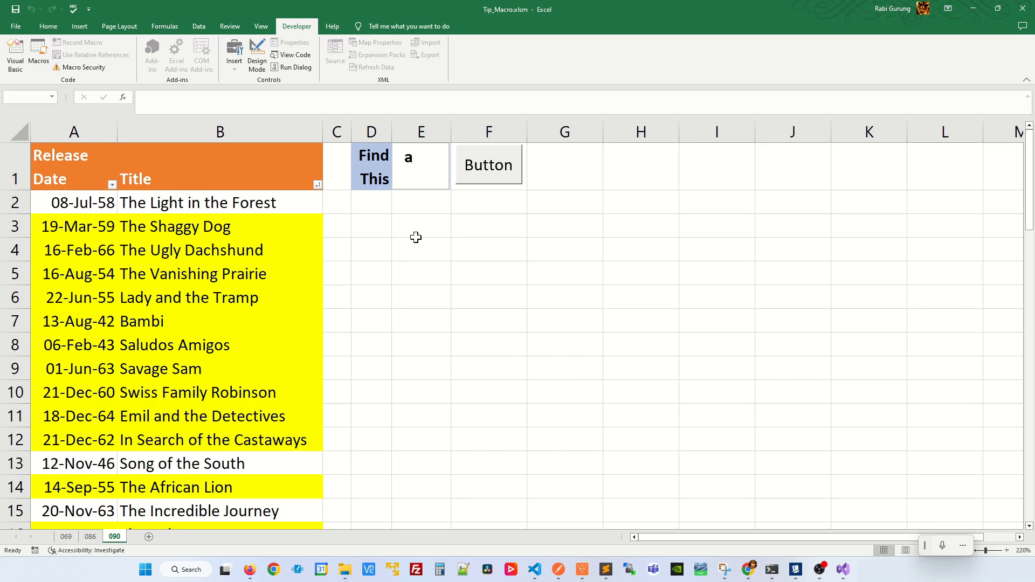
Step: Change the text box search to "b" and run the macro button to sort the highlighted rows
key(BackSpace)
text(b)
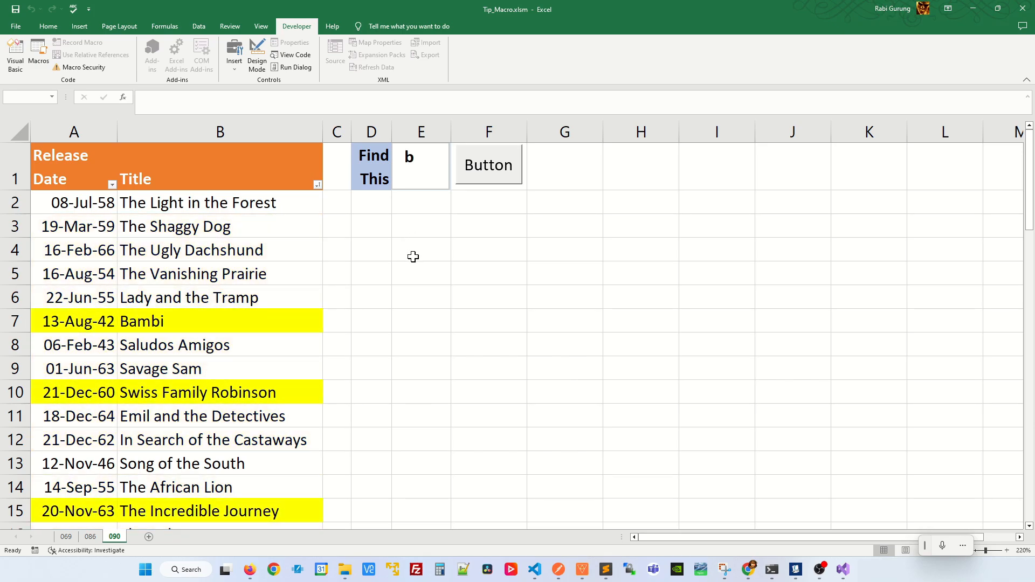
click(485, 170)
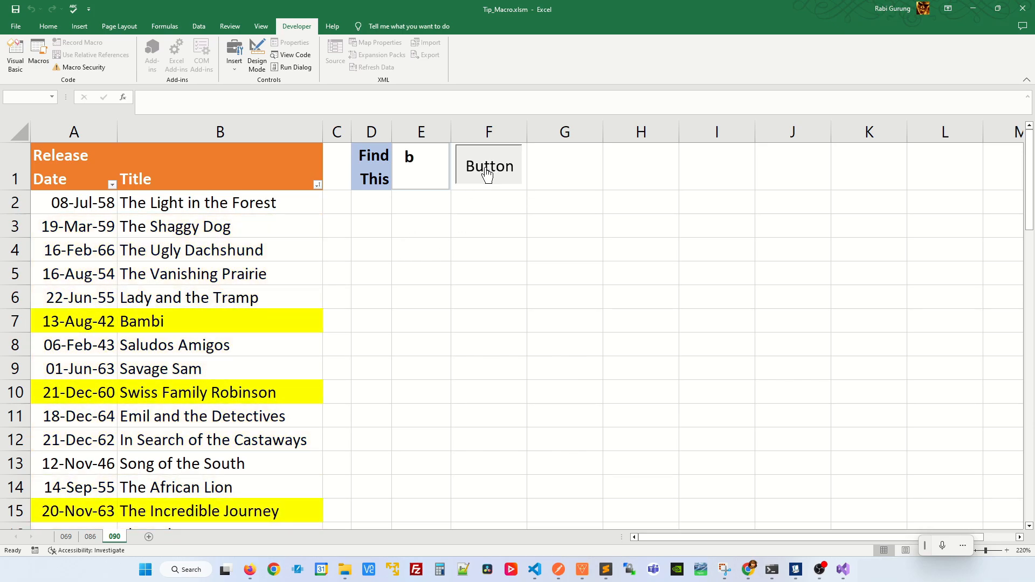